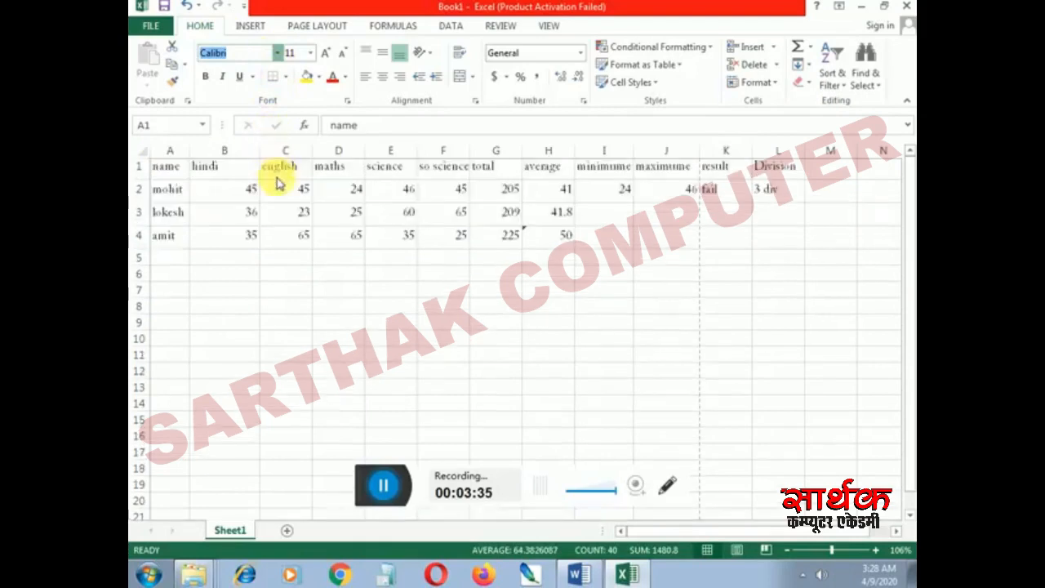
Format the marks table A1:L4 in the Adobe Caslon font with bold, italic and double underline
click(222, 76)
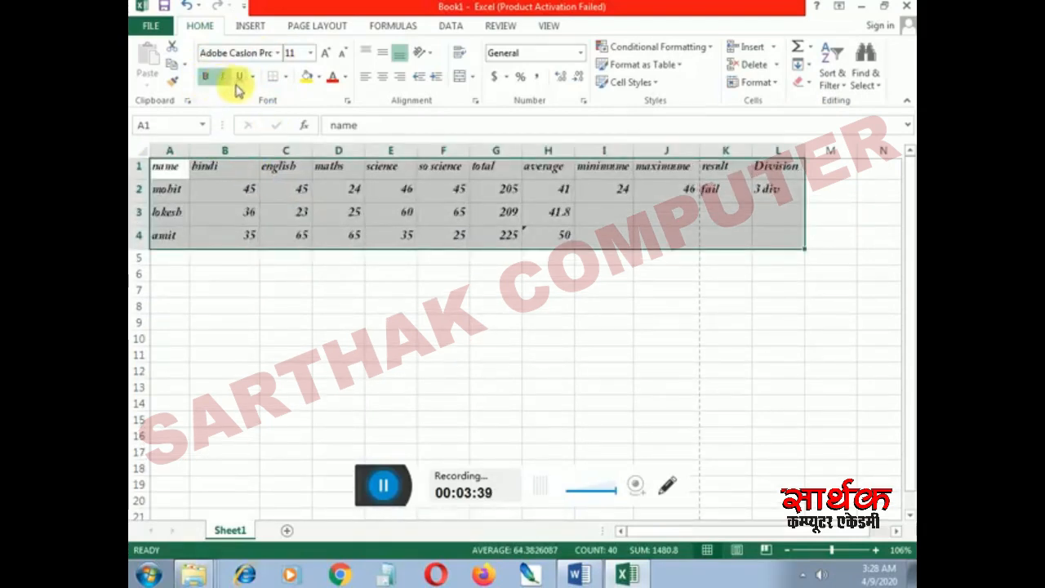
click(247, 81)
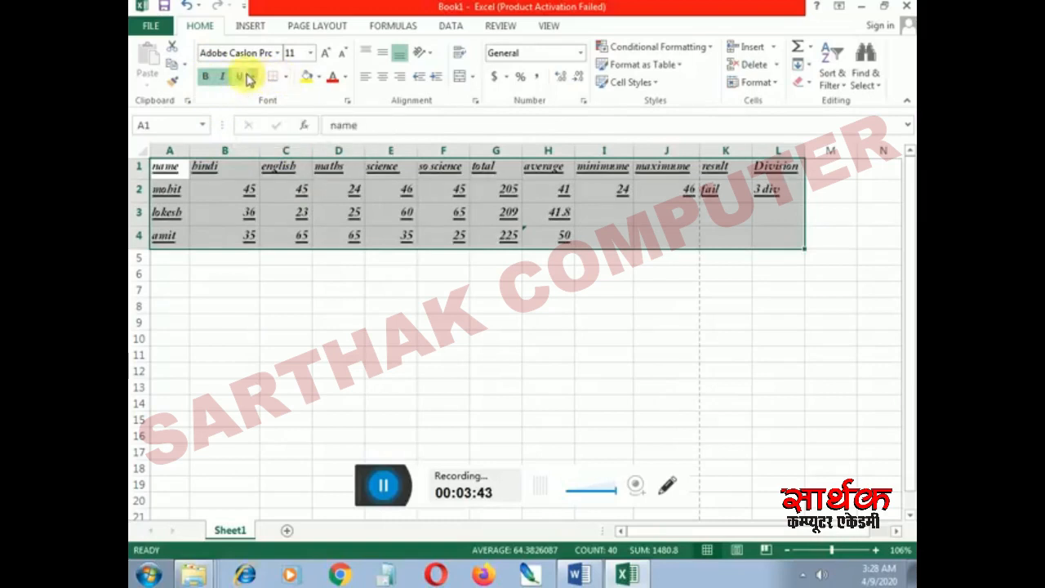
click(266, 118)
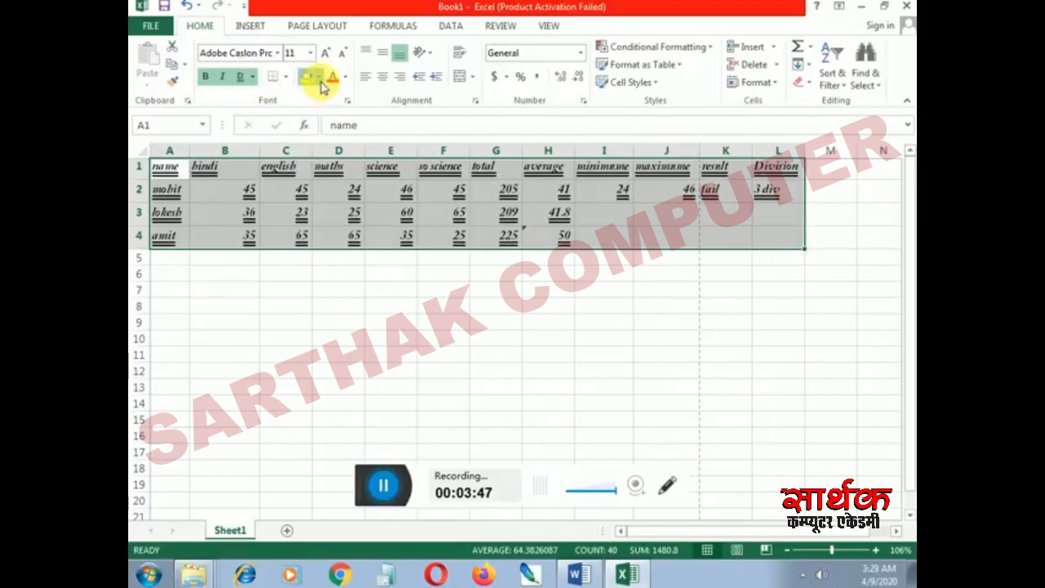
Give the marks table A1:L4 a yellow cell fill and a red font colour
click(309, 77)
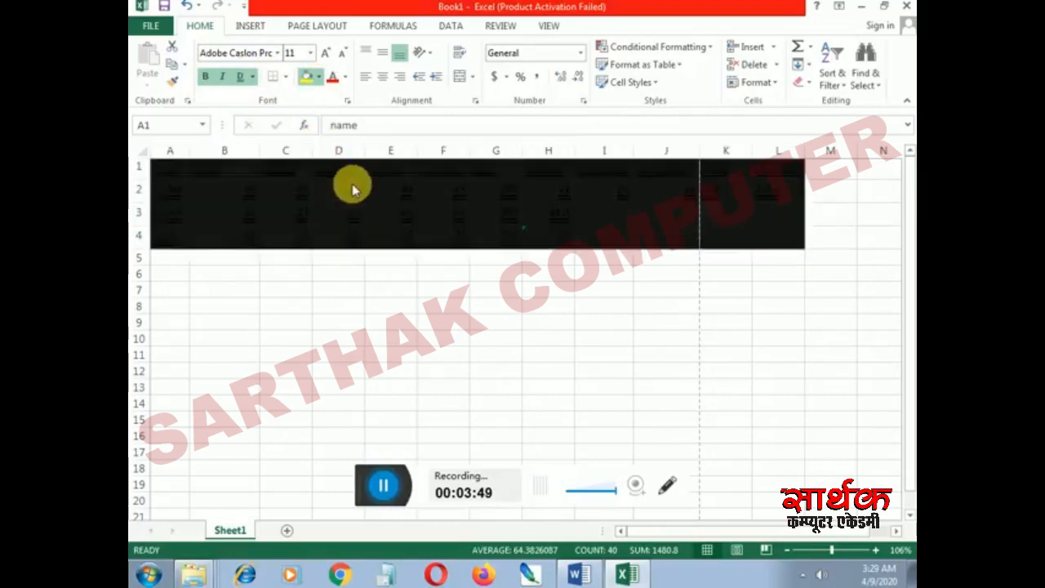
click(351, 189)
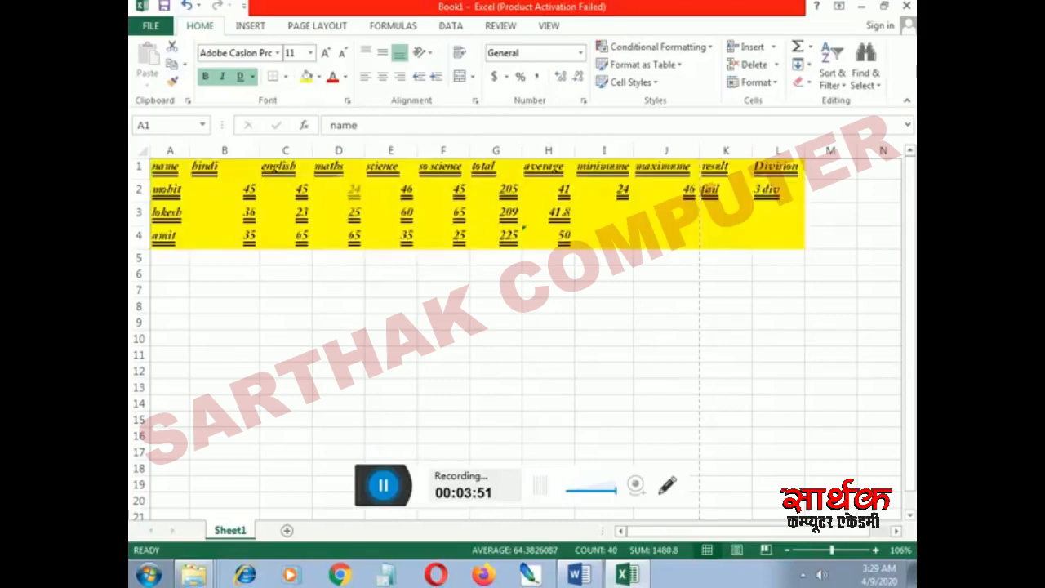
click(348, 80)
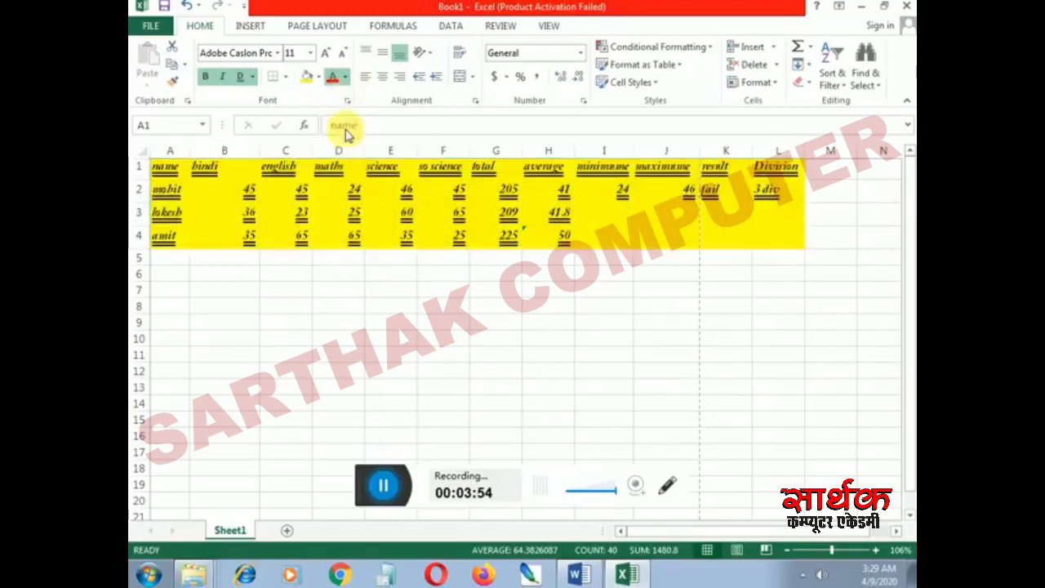
click(348, 219)
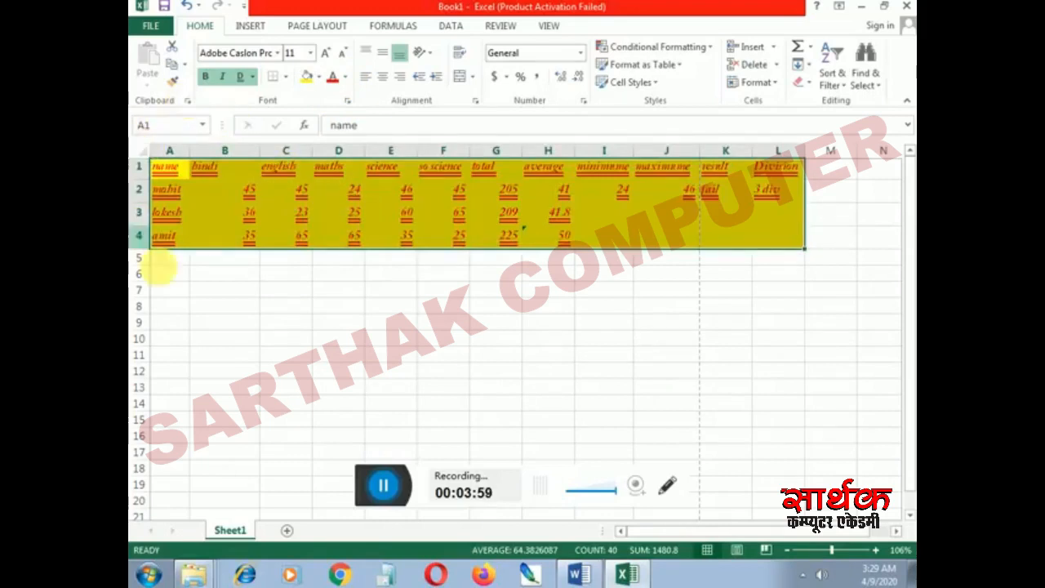
click(204, 169)
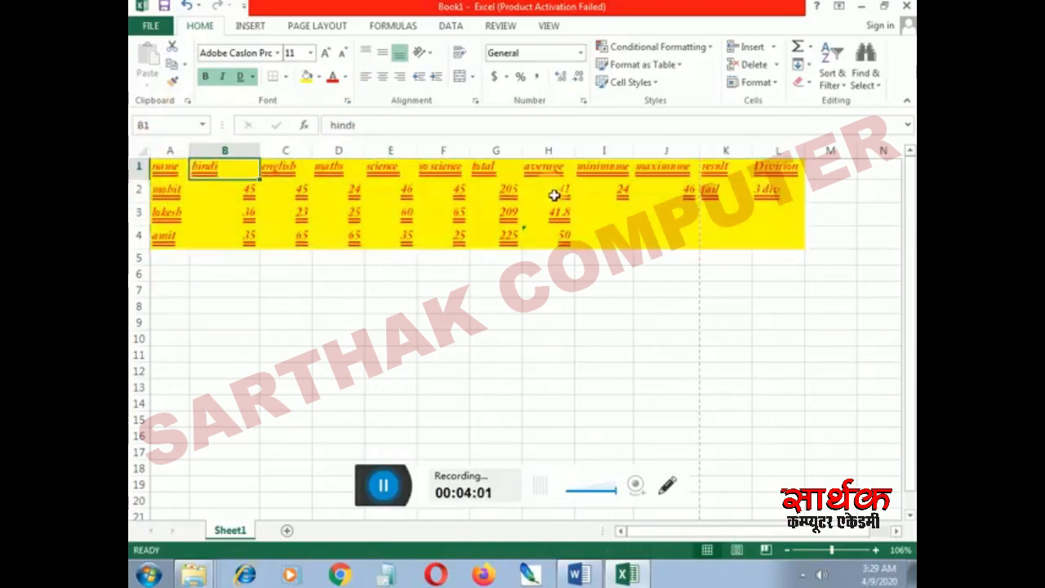
Clear the formatting from I1:L4, covering the minimume, maximume, result and Division columns
drag(592, 167, 806, 251)
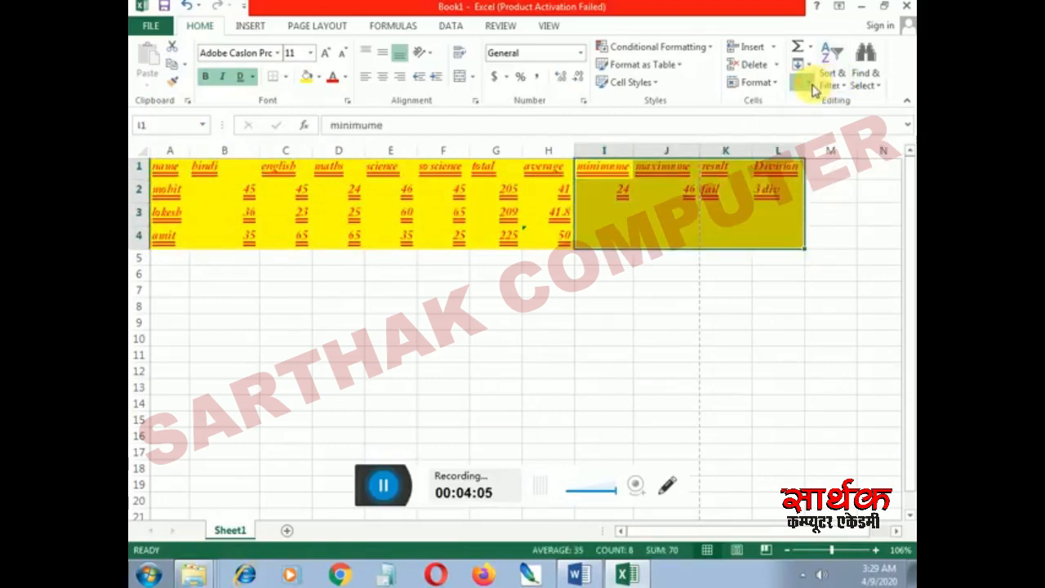
click(831, 129)
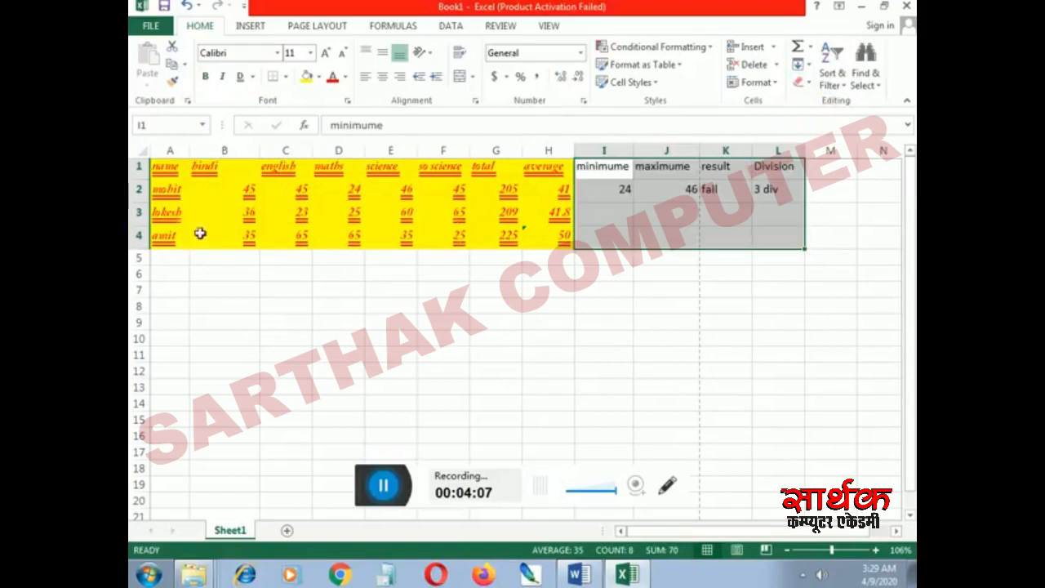
click(203, 311)
Copy the formatting of A1:H4 onto I1:L2 with Format Painter
drag(176, 166, 555, 250)
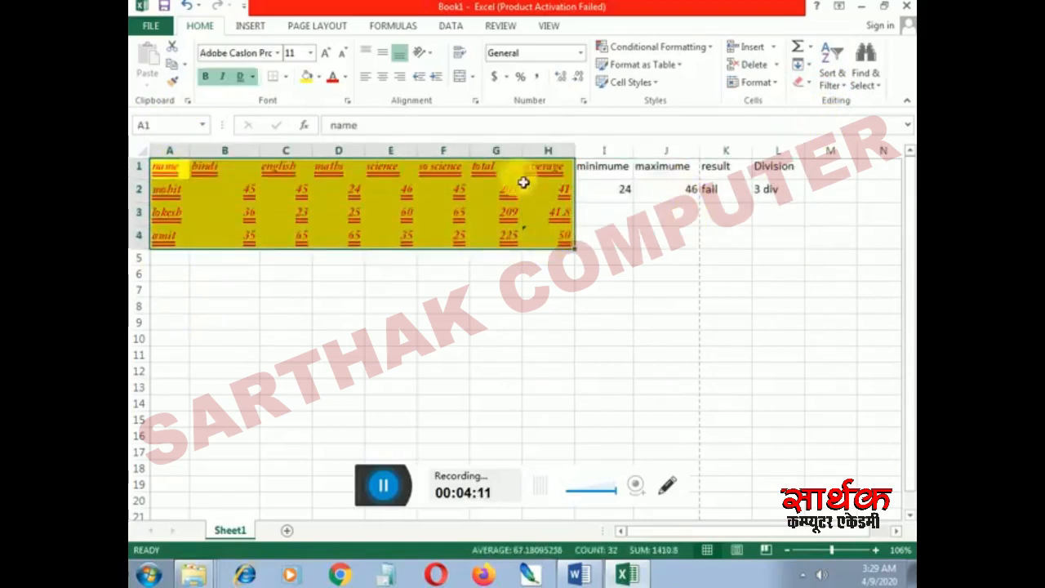
click(174, 92)
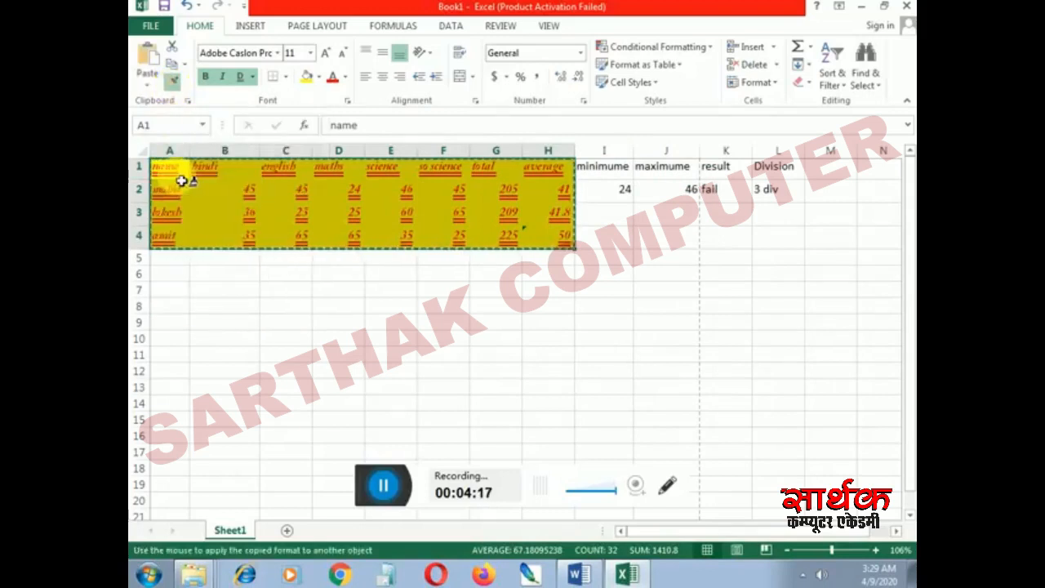
click(606, 168)
mouse_move(606, 168)
mouse_down()
mouse_move(711, 193)
mouse_move(786, 196)
mouse_move(788, 206)
mouse_up()
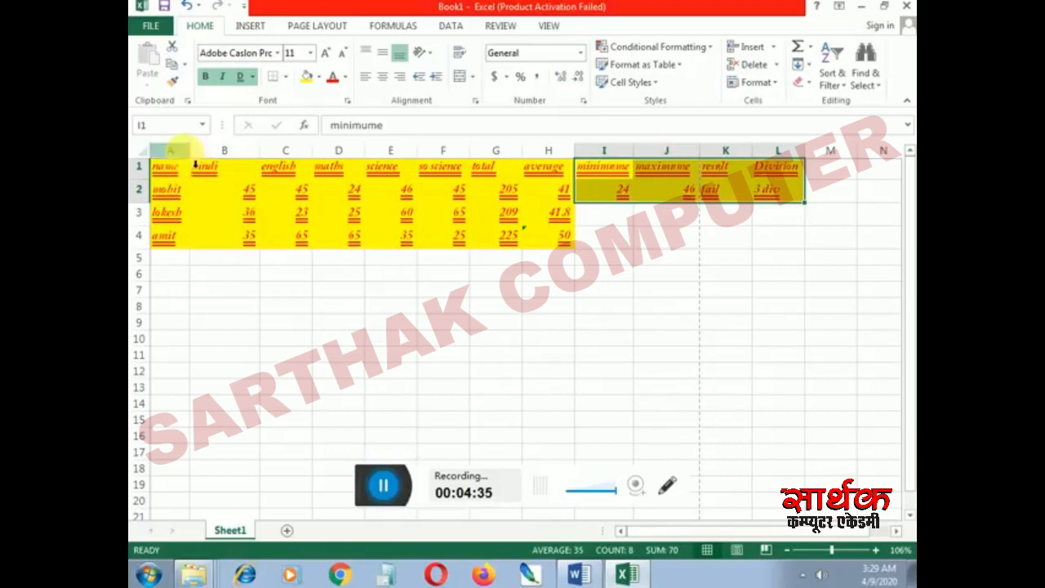
Widen column A slightly and increase the height of row 1 to about 31.5
drag(199, 158, 211, 161)
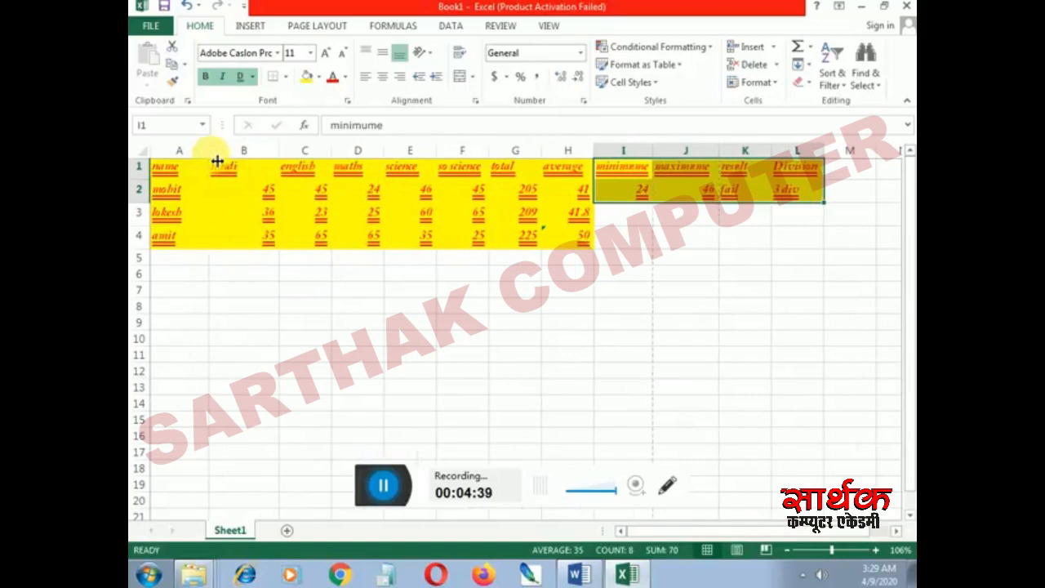
click(156, 177)
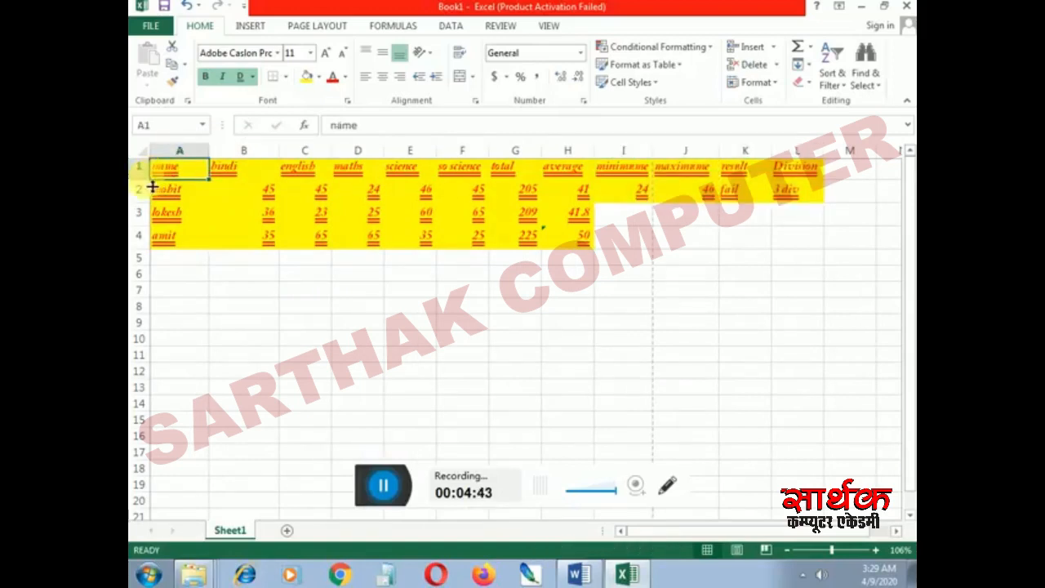
drag(152, 187, 160, 201)
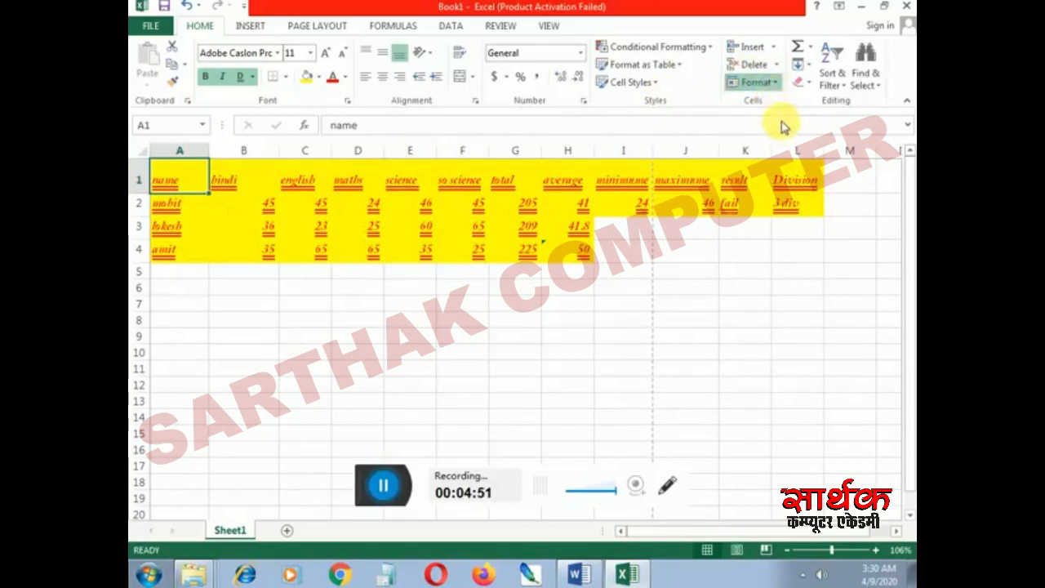
Check the exact row heights of rows 1 and 2 without changing them
click(570, 272)
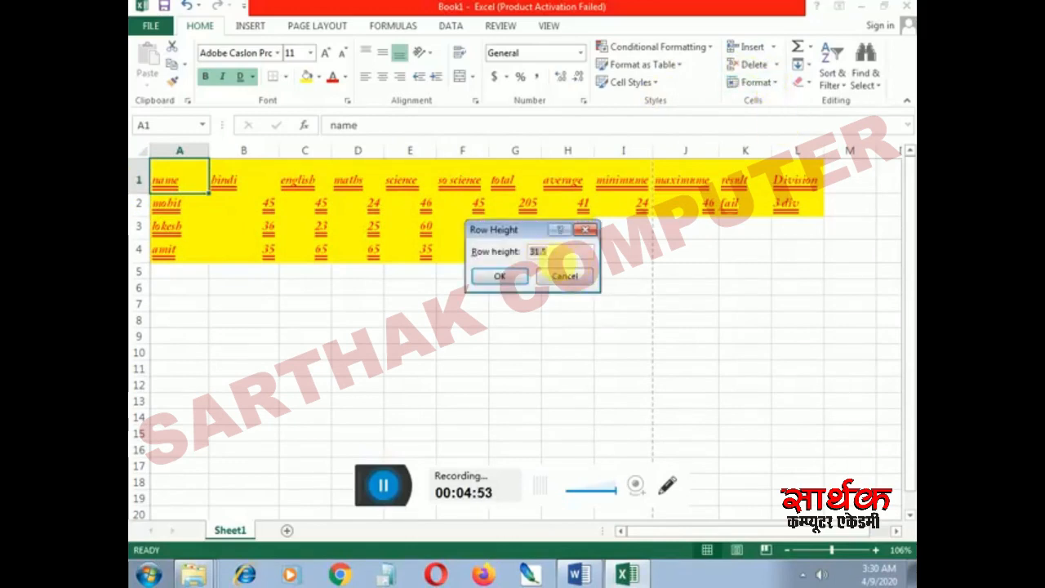
click(584, 230)
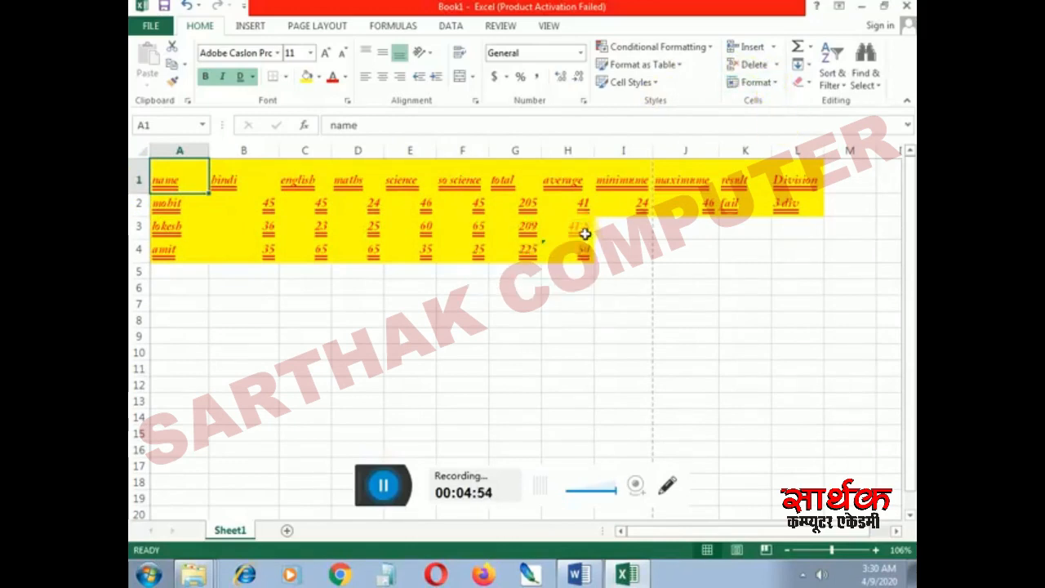
click(165, 212)
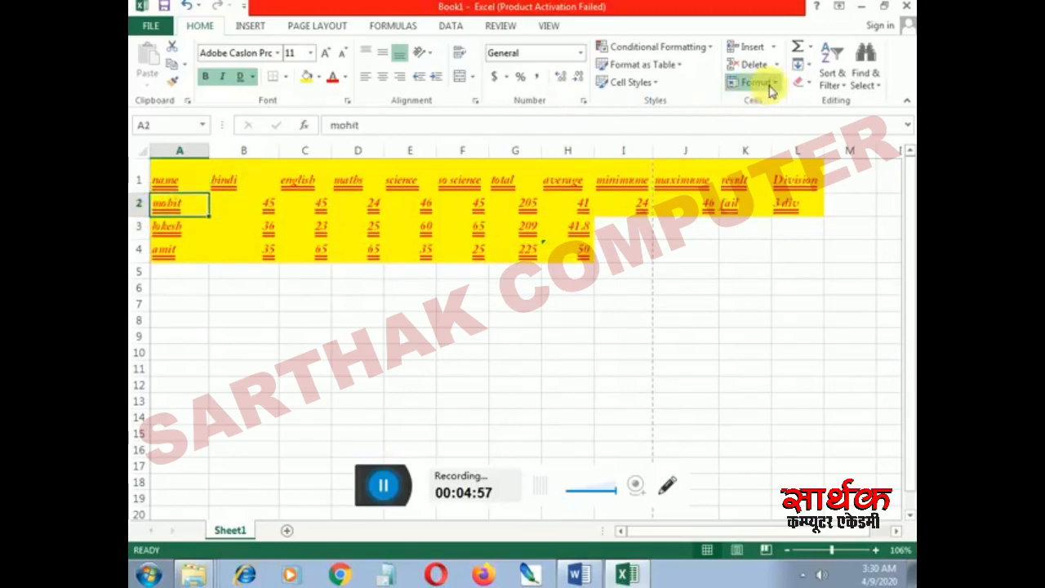
click(773, 122)
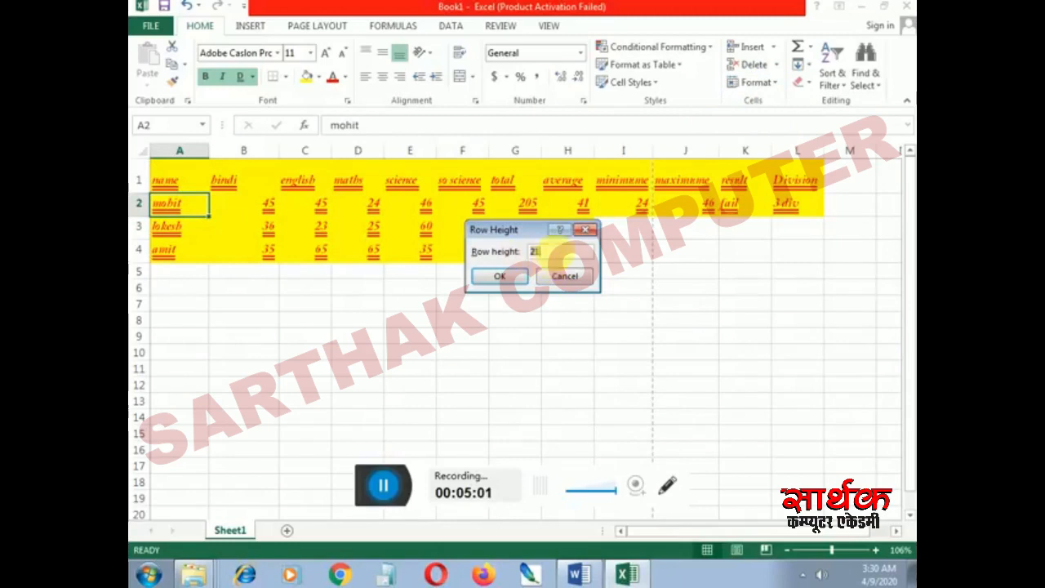
click(586, 230)
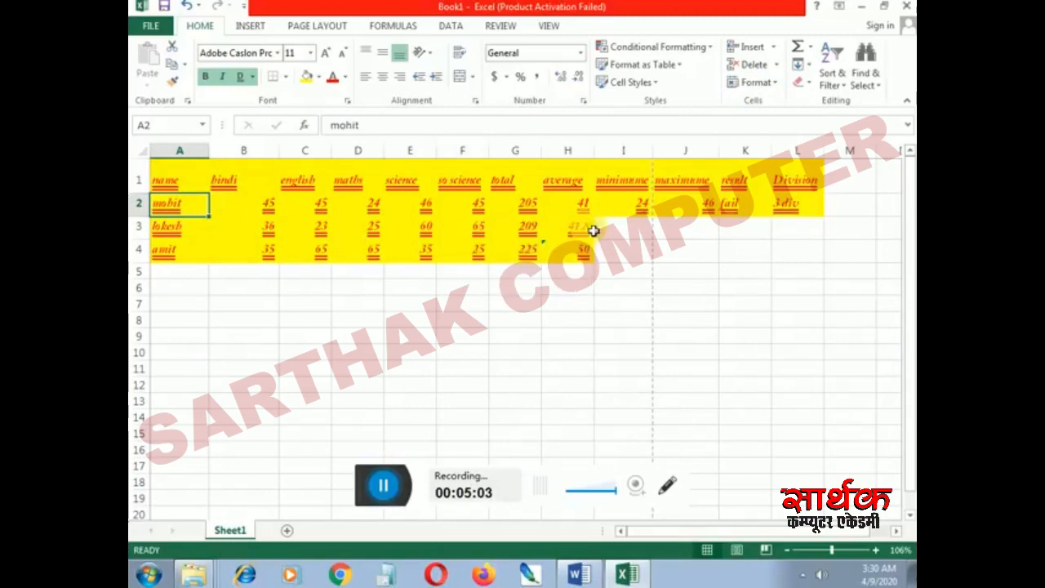
Increase the font size of A1:H4 to 20
drag(204, 189, 554, 263)
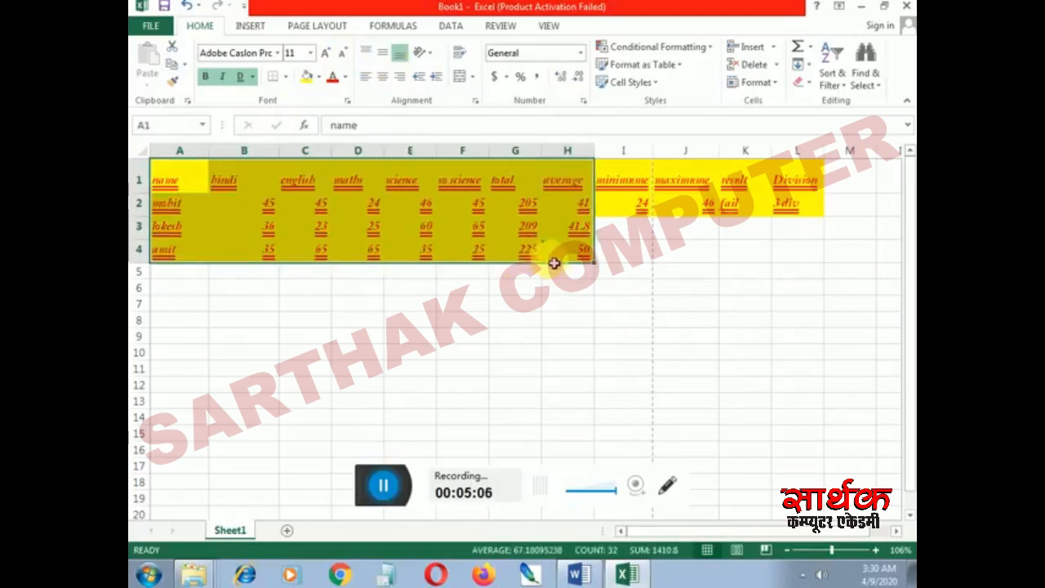
click(325, 55)
click(325, 55)
click(325, 55)
click(325, 55)
click(325, 55)
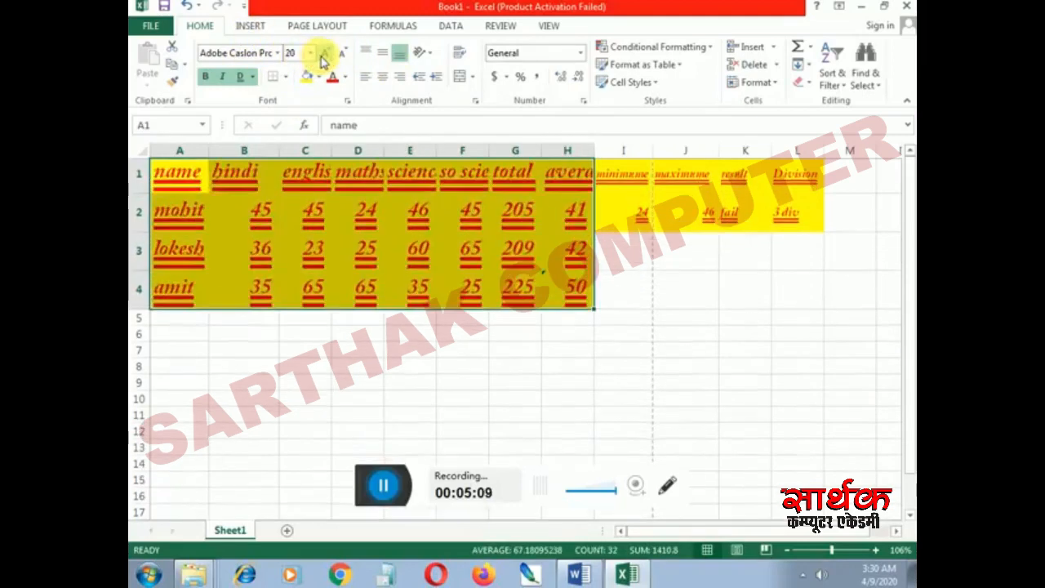
Reduce the font size of A1:H4 to 11
click(344, 54)
click(344, 54)
click(344, 53)
click(344, 54)
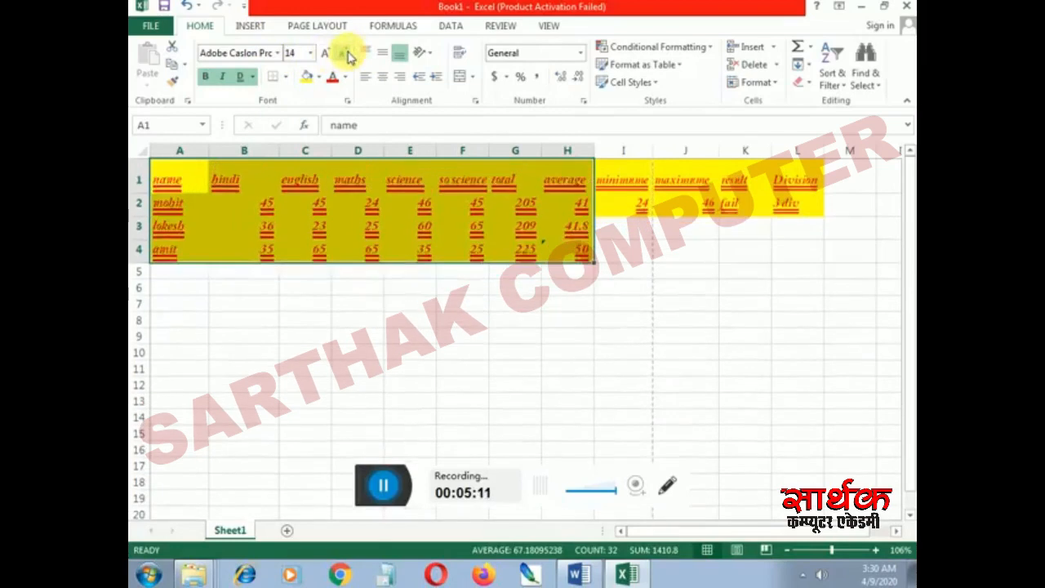
click(344, 53)
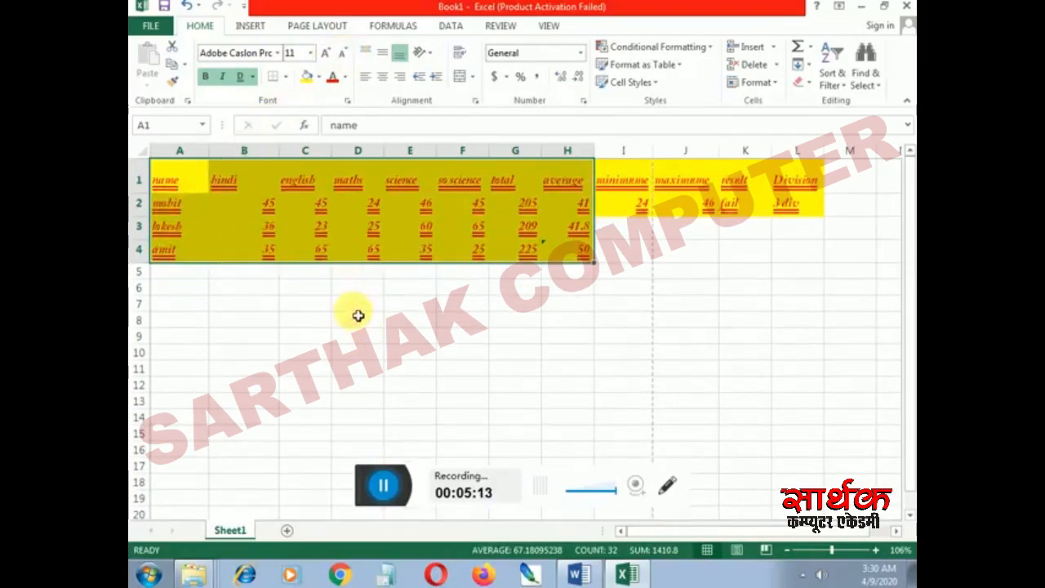
click(369, 228)
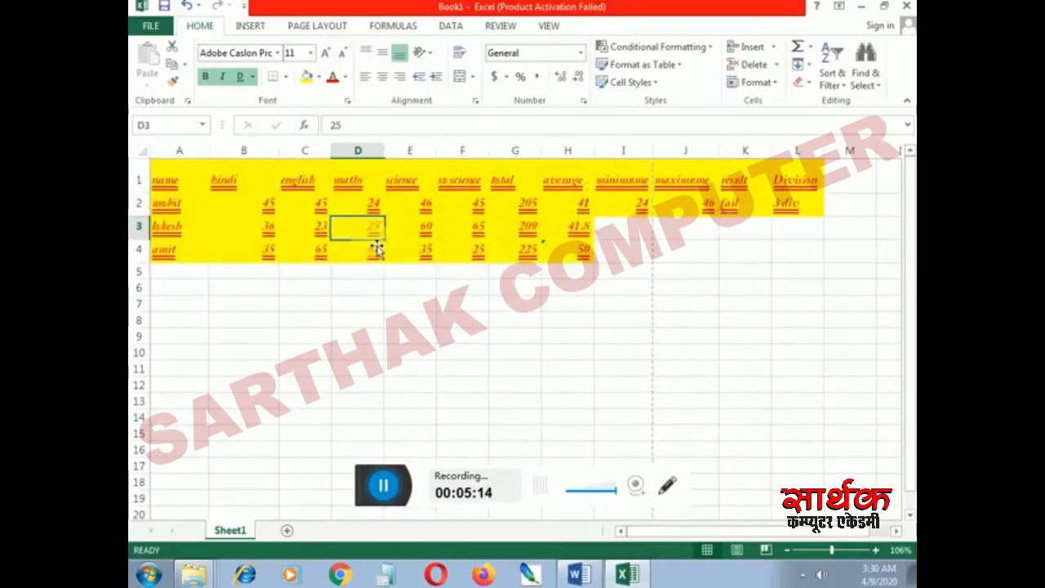
Check the exact column width of the hindi column without changing it
click(232, 188)
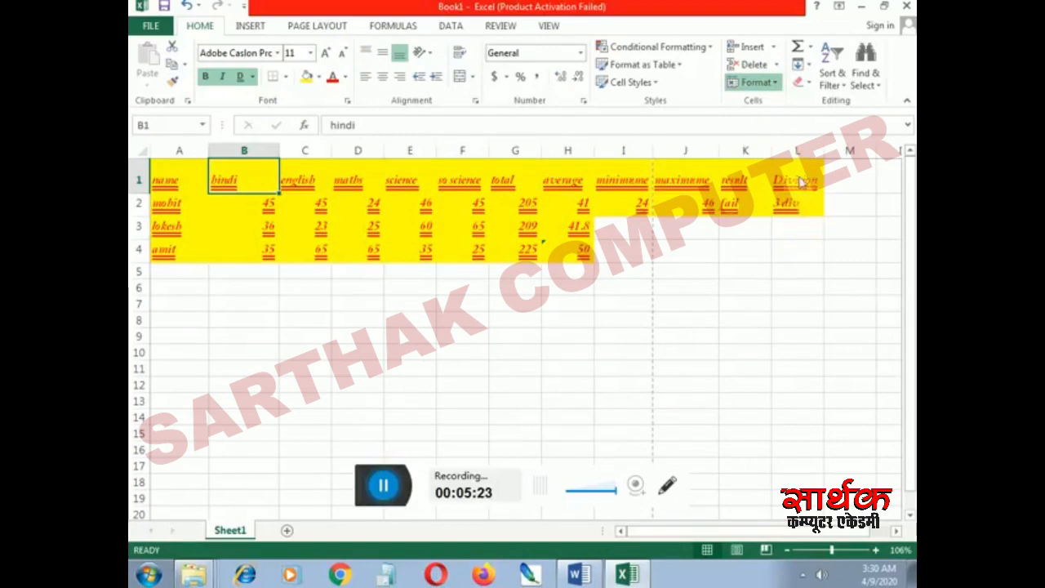
key(alt+h)
key(o)
key(w)
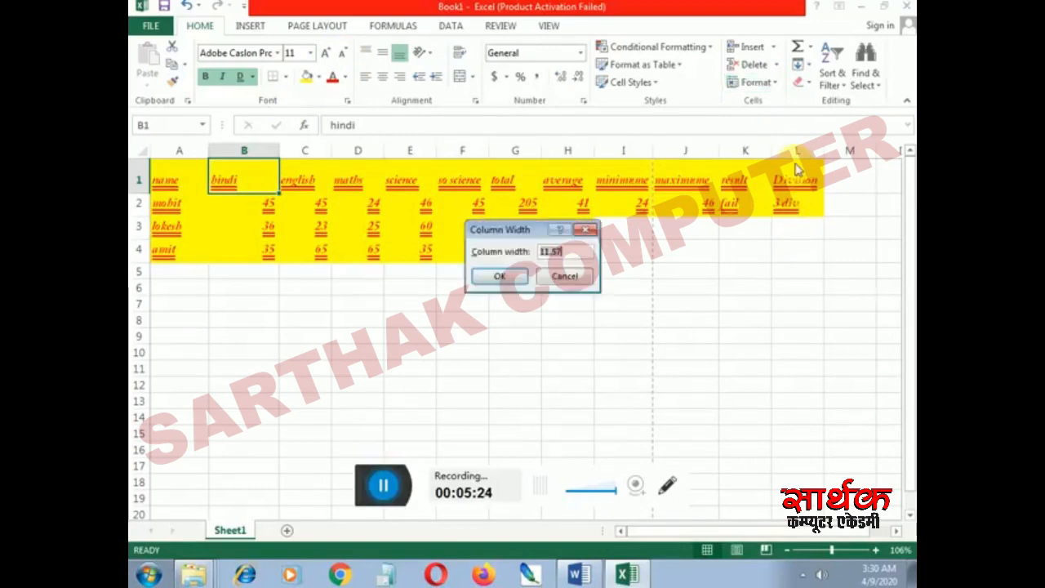
click(585, 233)
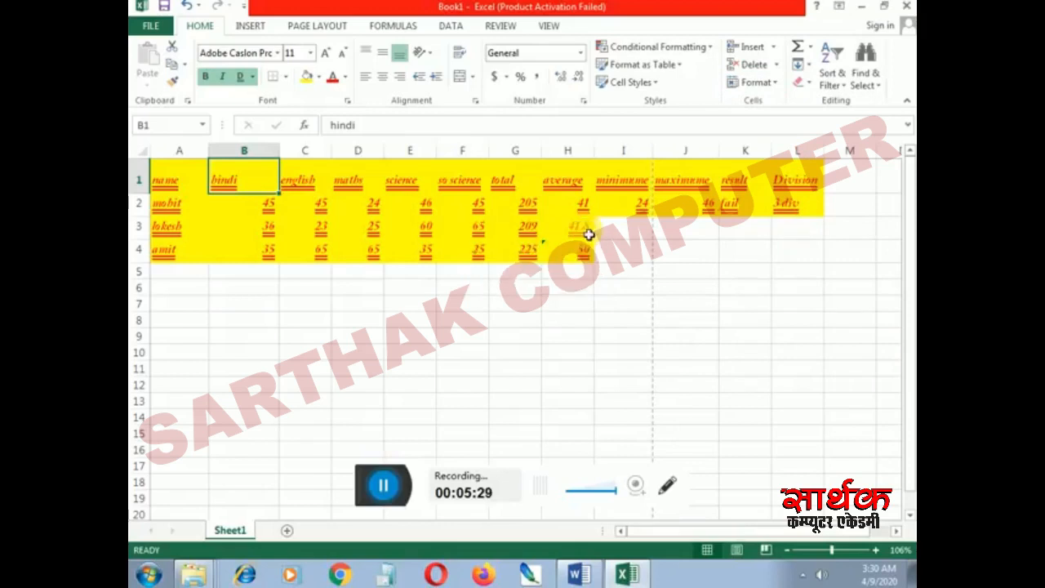
click(255, 261)
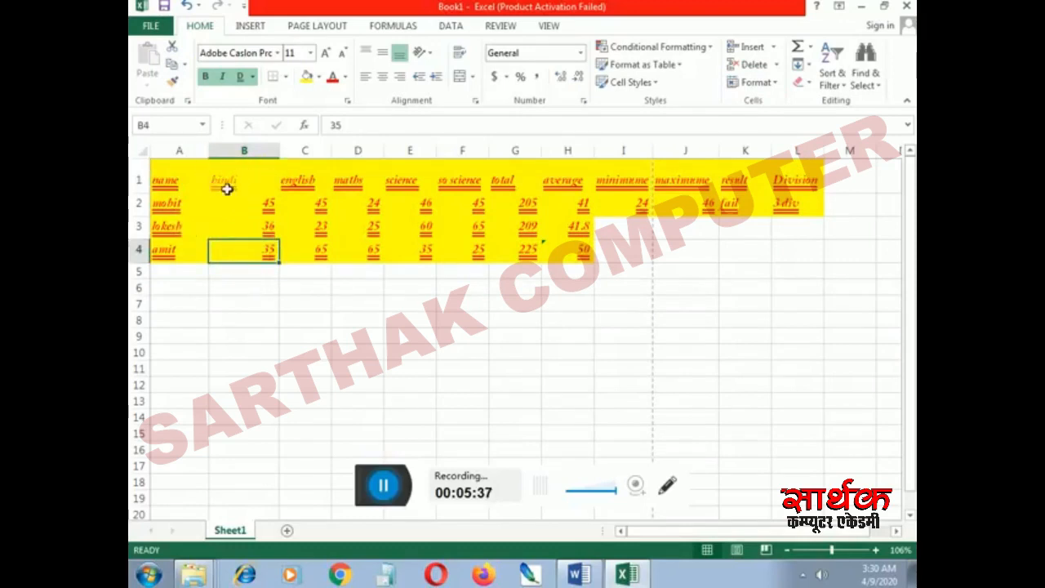
Try left and centre alignment on cells A1:C4, finishing with right alignment
drag(190, 180, 327, 249)
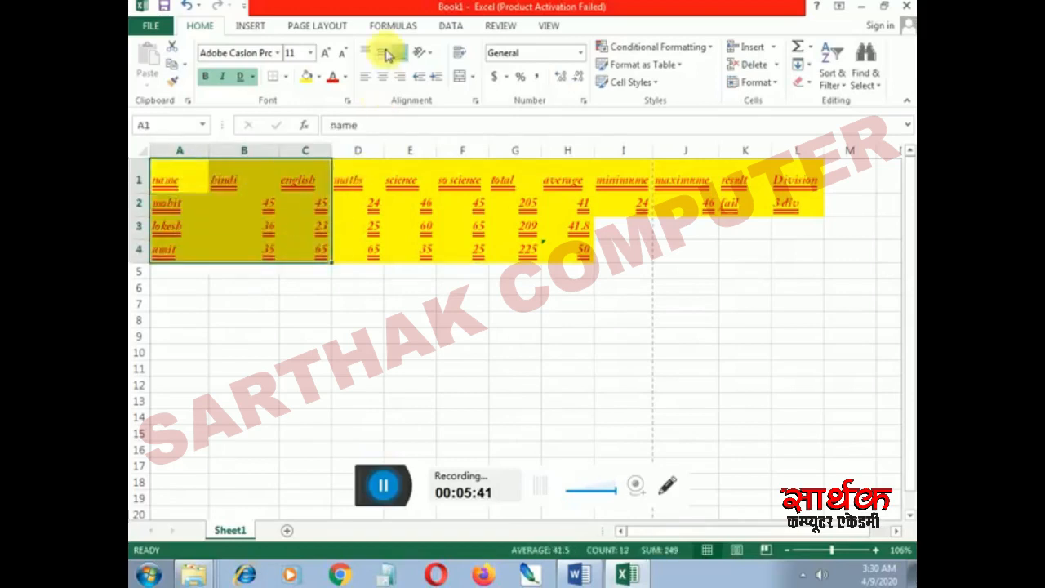
click(392, 58)
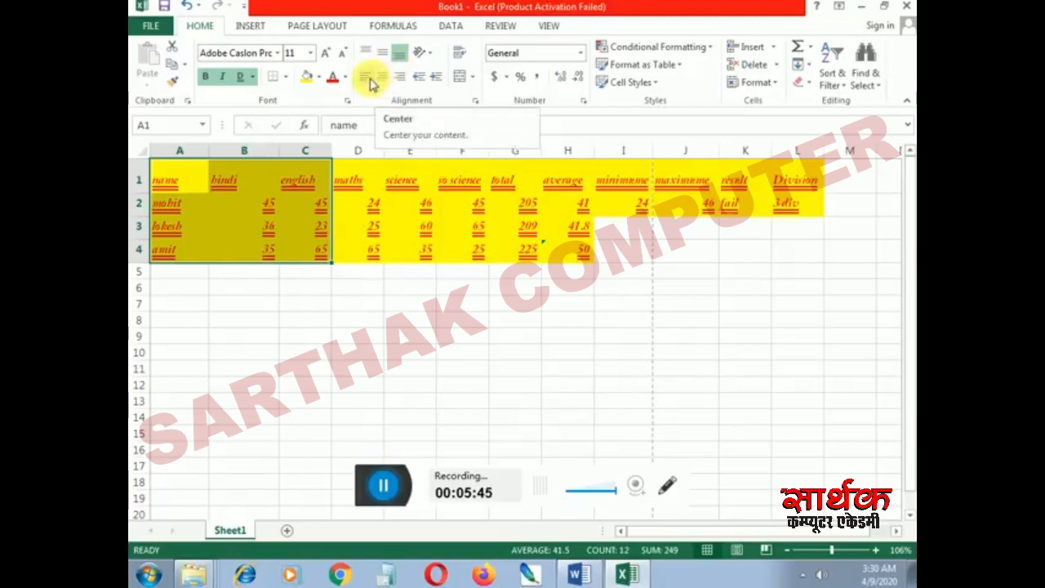
click(369, 79)
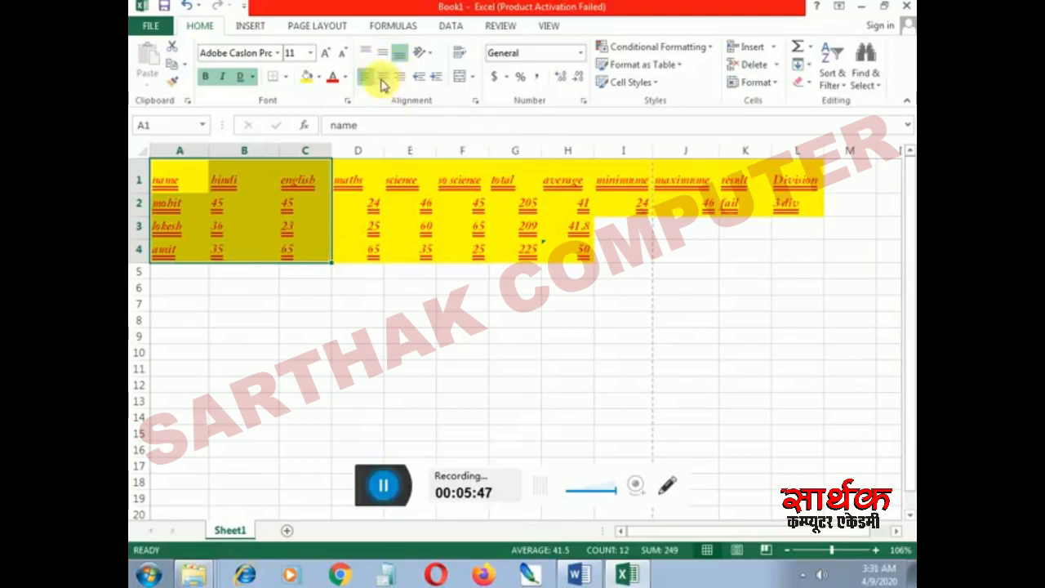
click(384, 80)
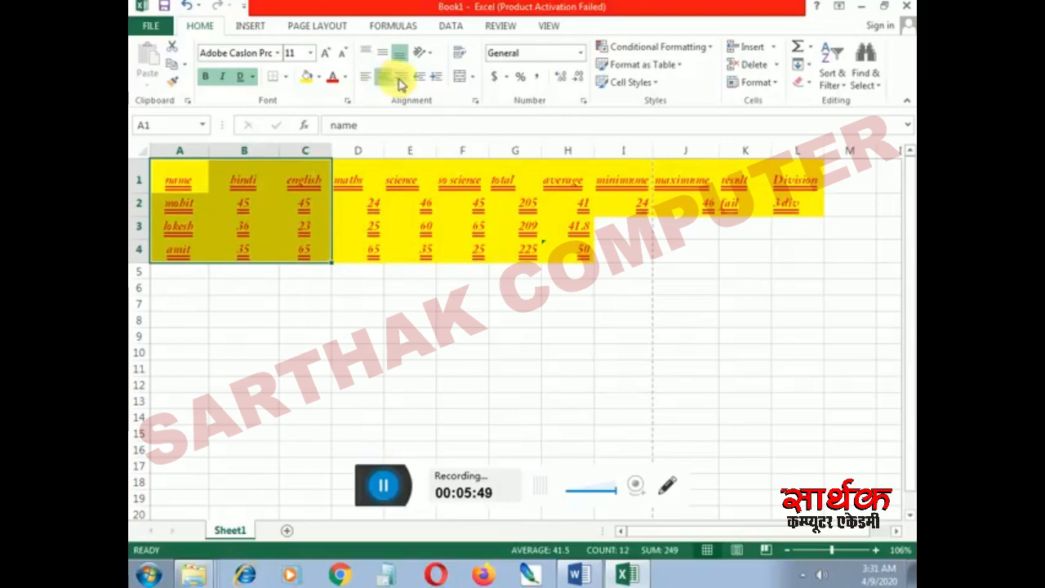
click(400, 79)
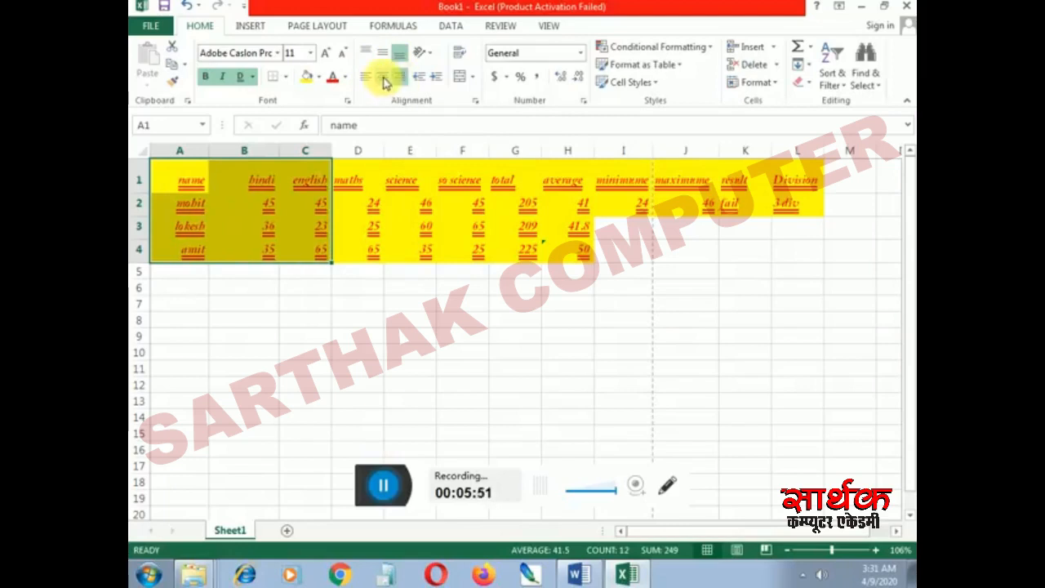
Centre cells A1:C4 horizontally and try middle vertical alignment, finishing with top alignment
click(384, 80)
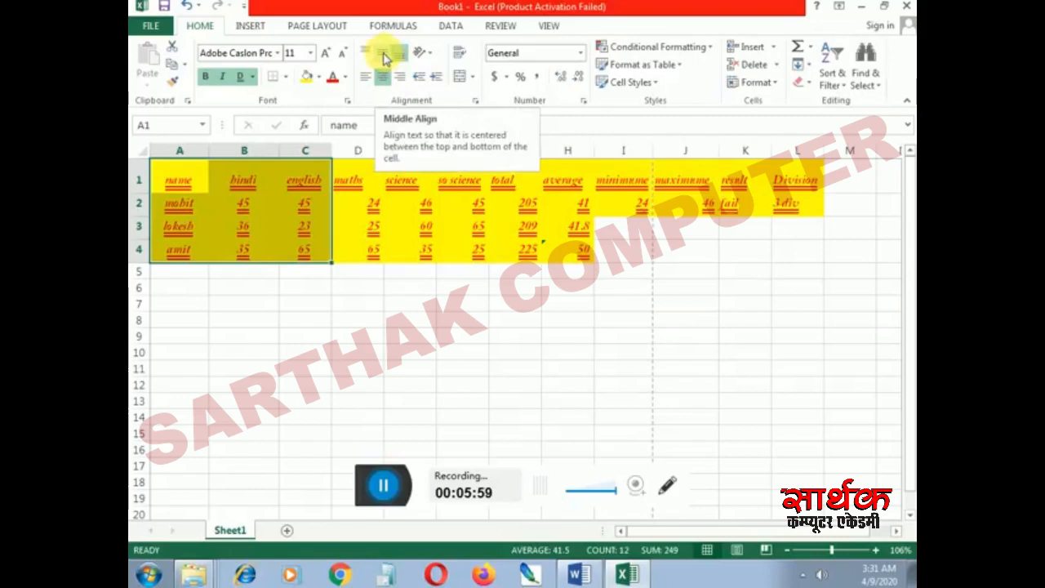
click(384, 57)
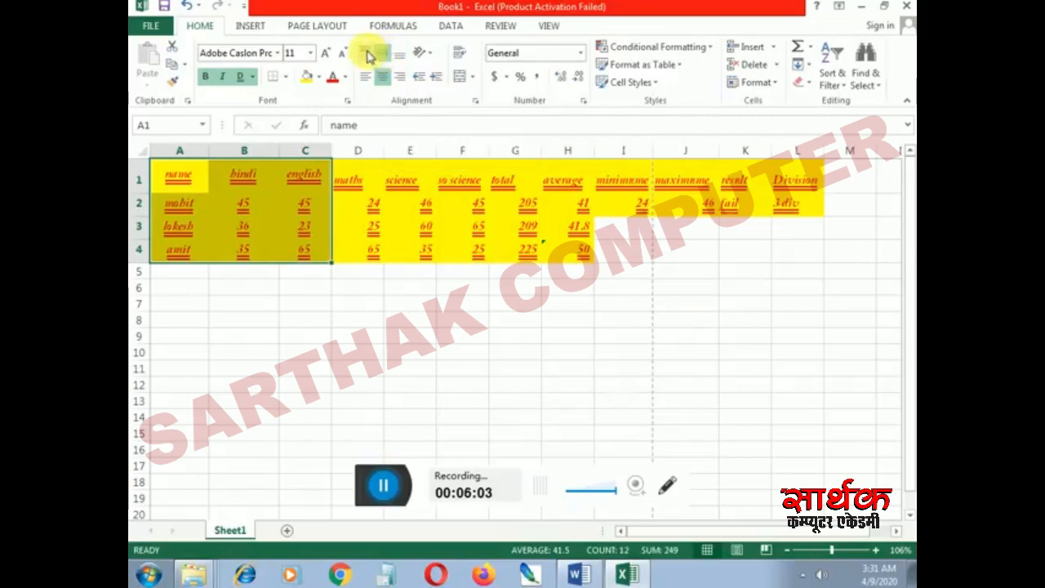
click(368, 55)
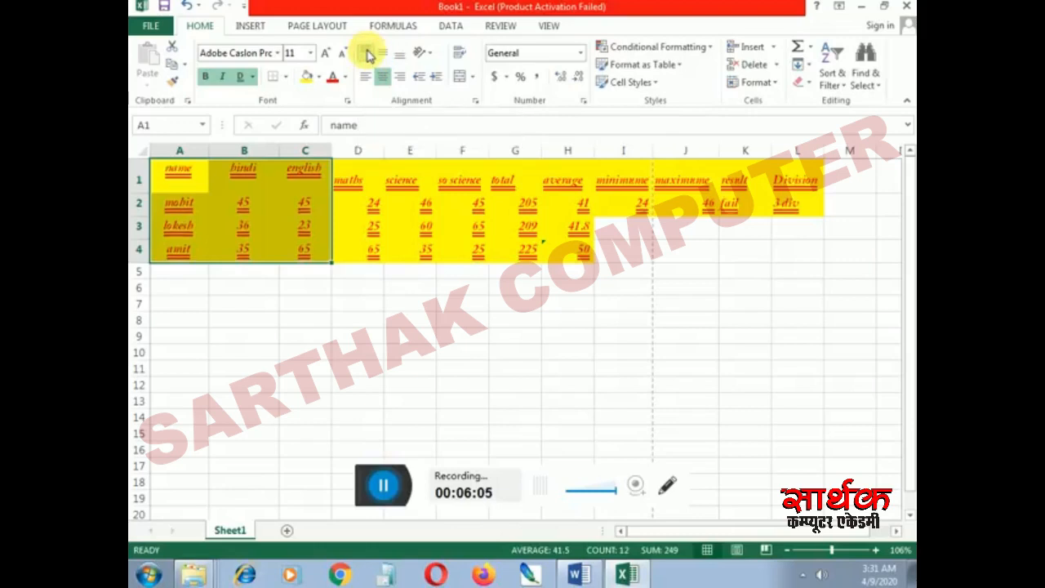
Increase the heights of rows 2 and 3 to about the height of row 1
click(190, 229)
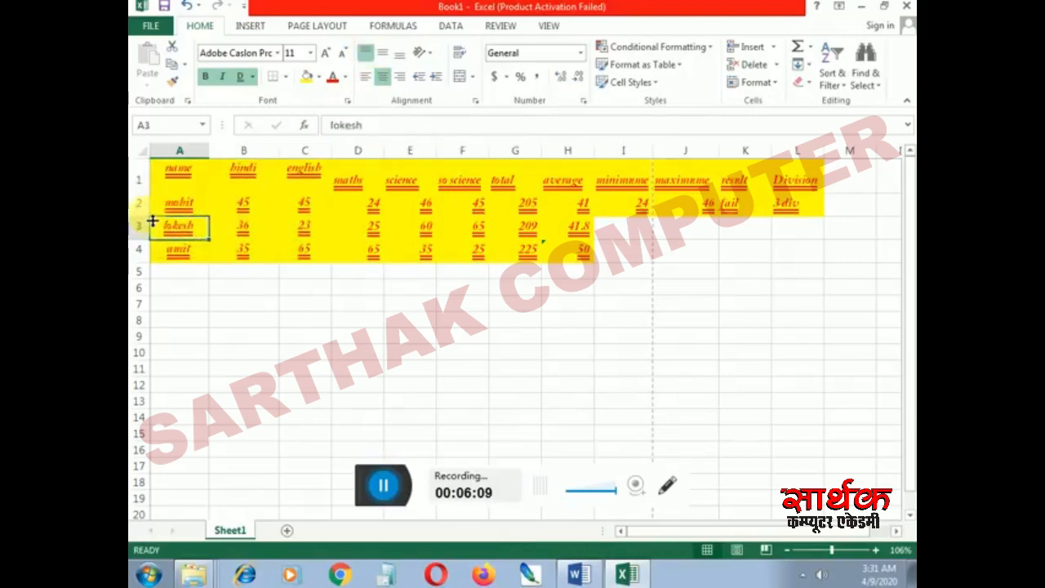
drag(153, 224, 155, 233)
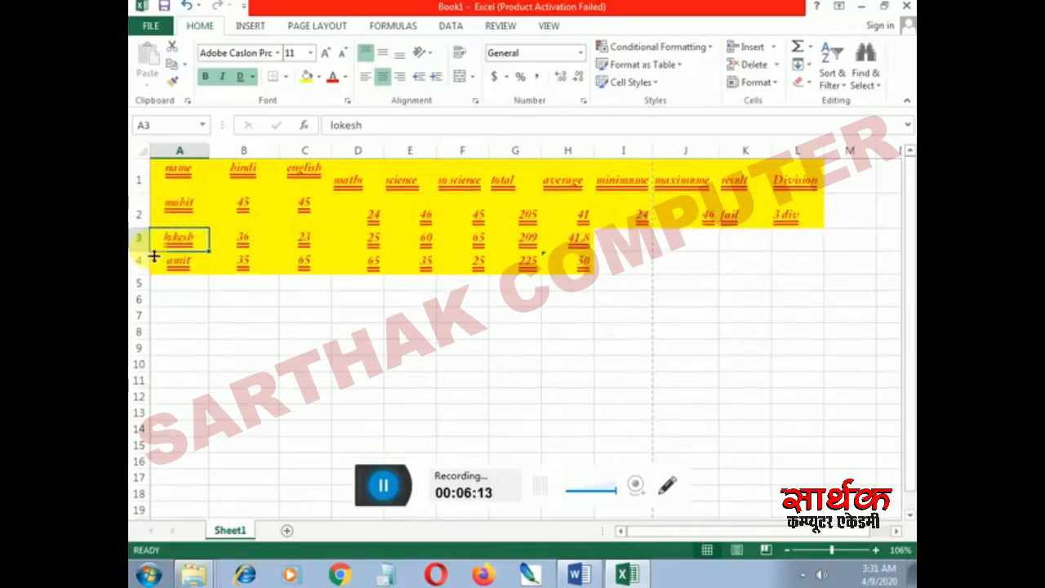
drag(154, 258, 154, 267)
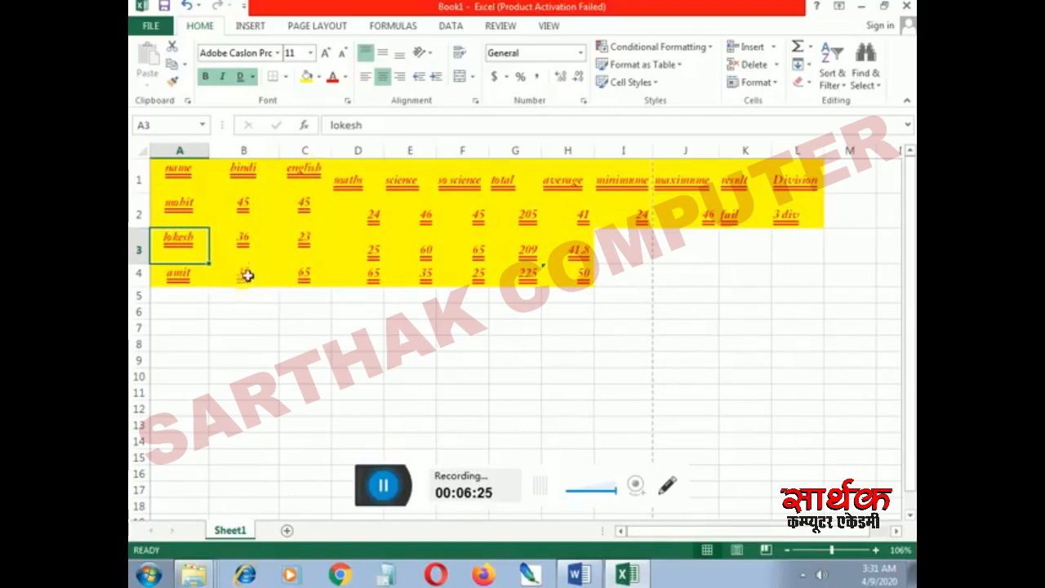
Enter 23 in cell B6 below the hindi column and select that cell
click(262, 313)
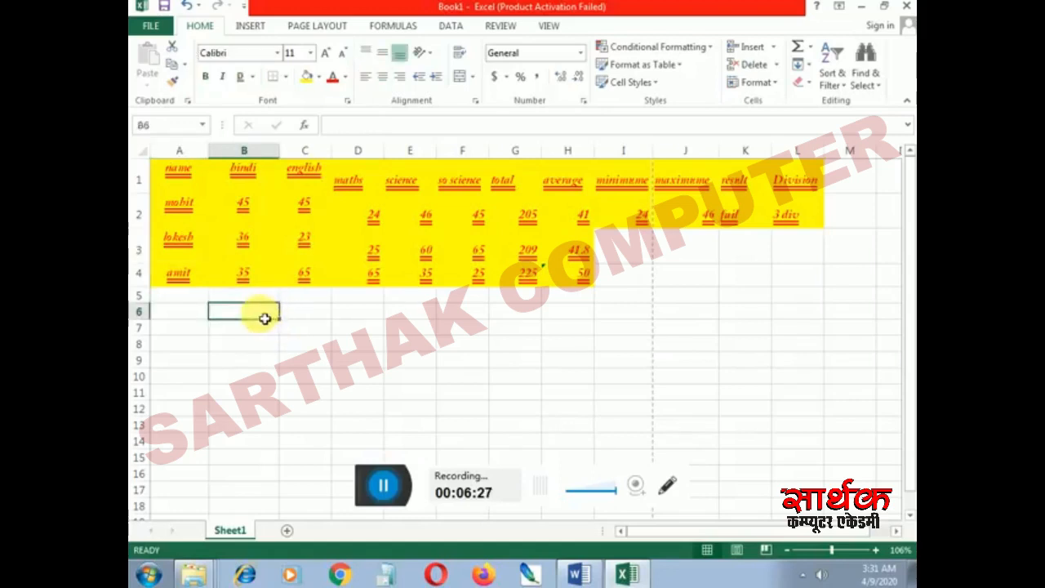
text(23)
key(Return)
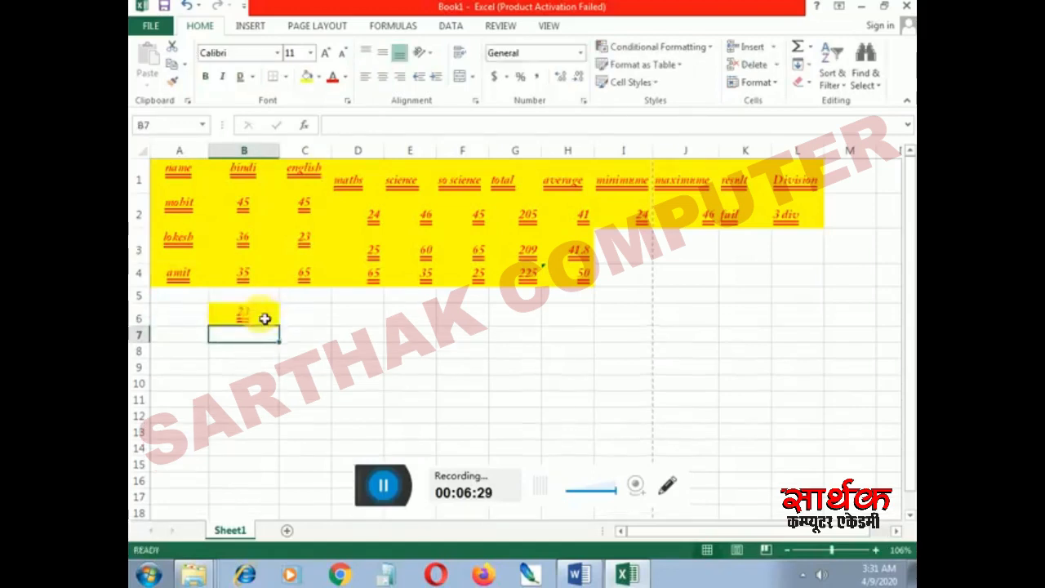
click(268, 322)
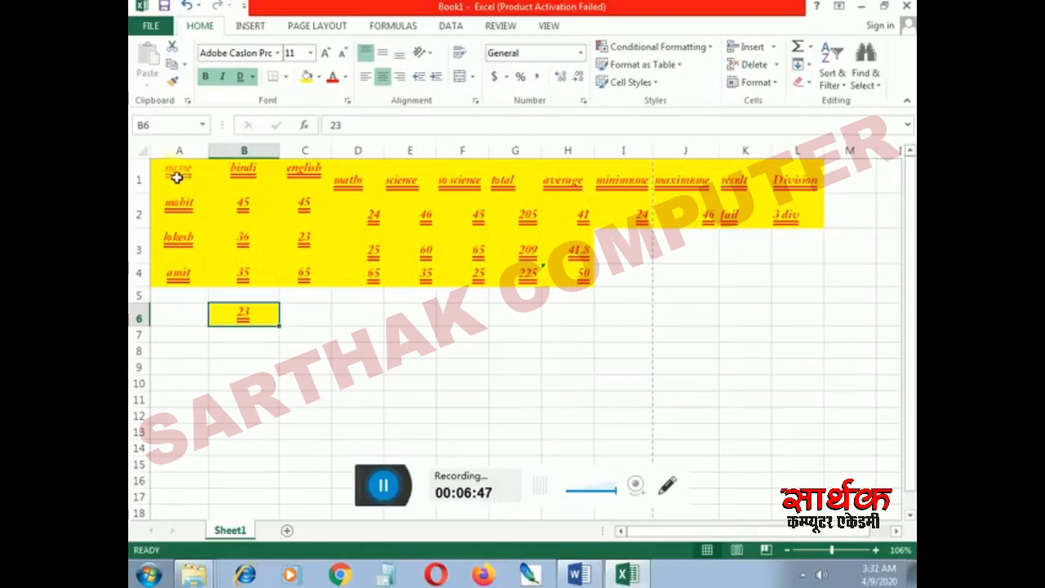
Apply an outside border around the marks table A1:L4
drag(177, 178, 823, 285)
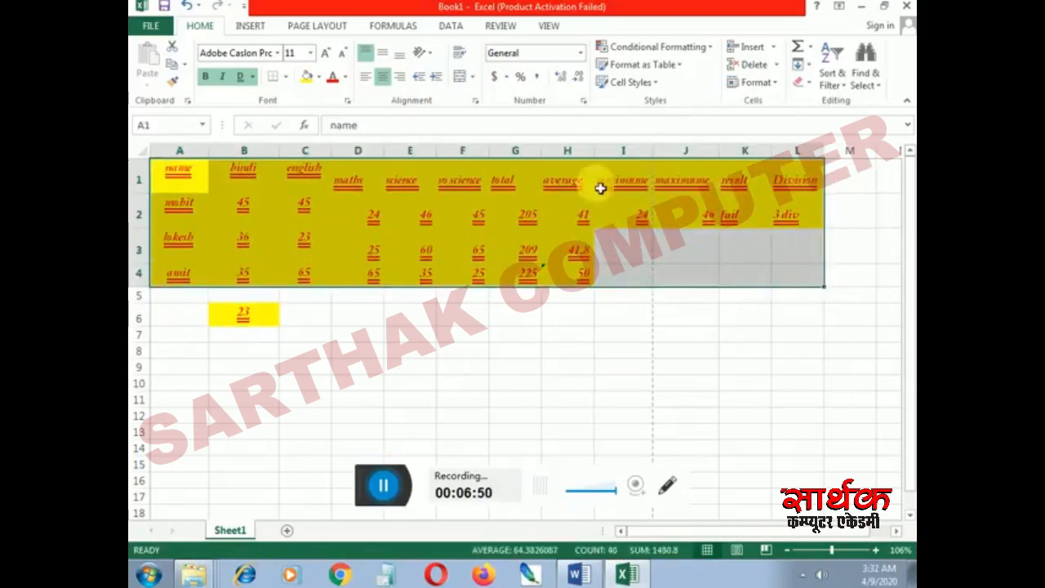
click(286, 78)
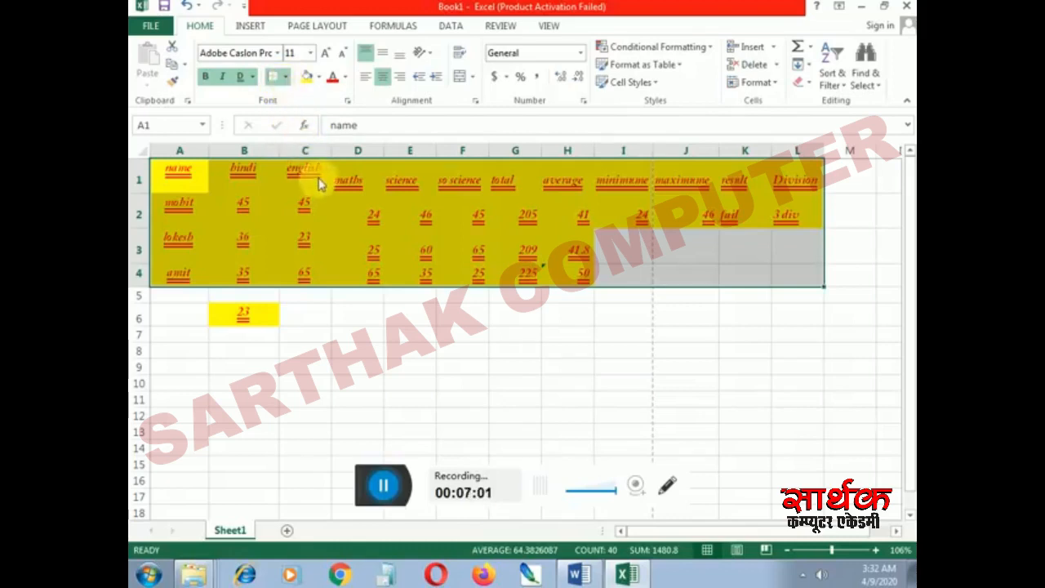
click(385, 323)
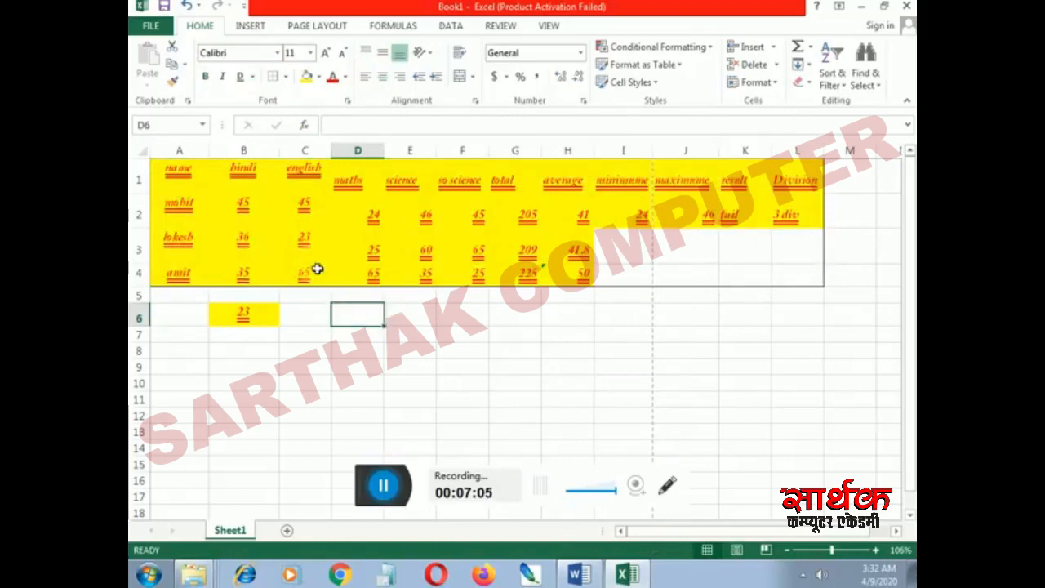
drag(168, 170, 791, 280)
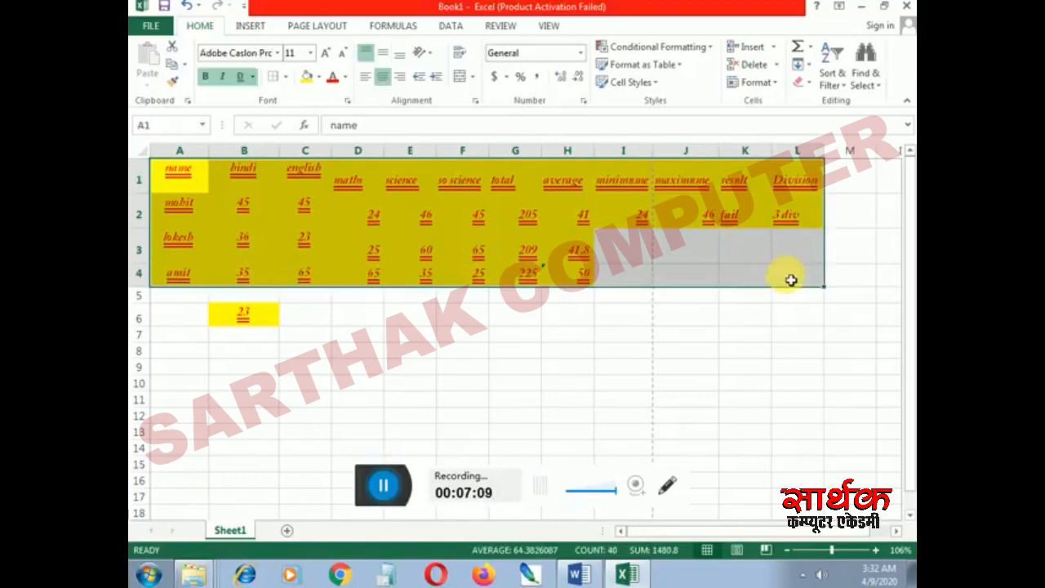
key(ctrl+q)
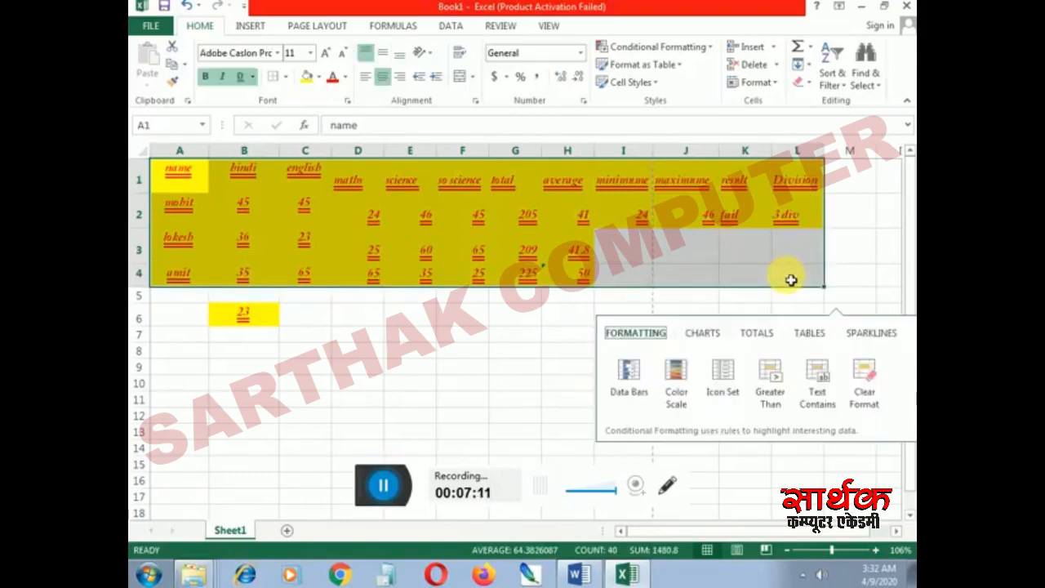
click(365, 312)
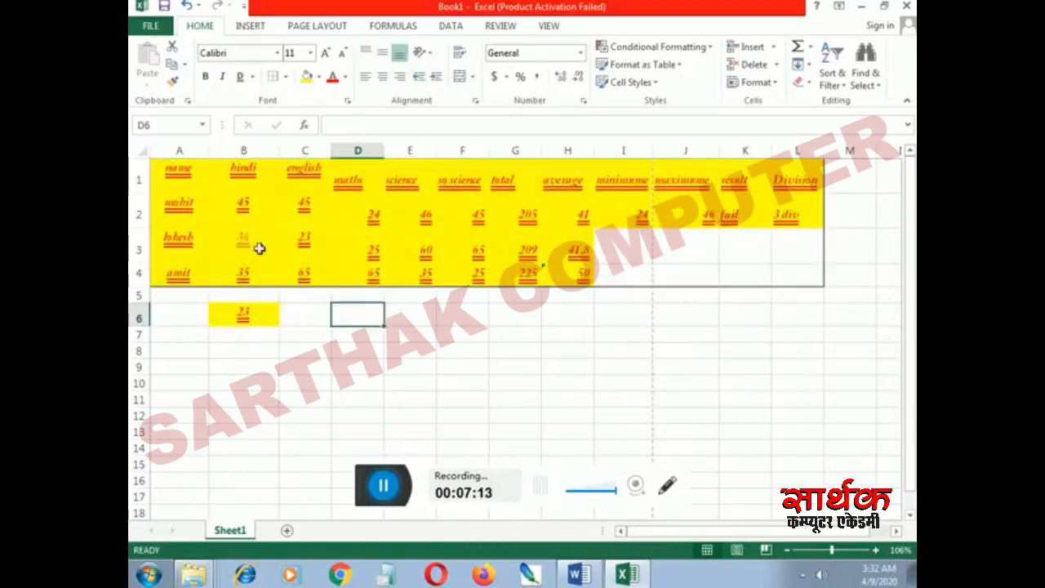
Copy the marks table A1:L4 and paste it with its formatting at cell D9
drag(178, 169, 800, 283)
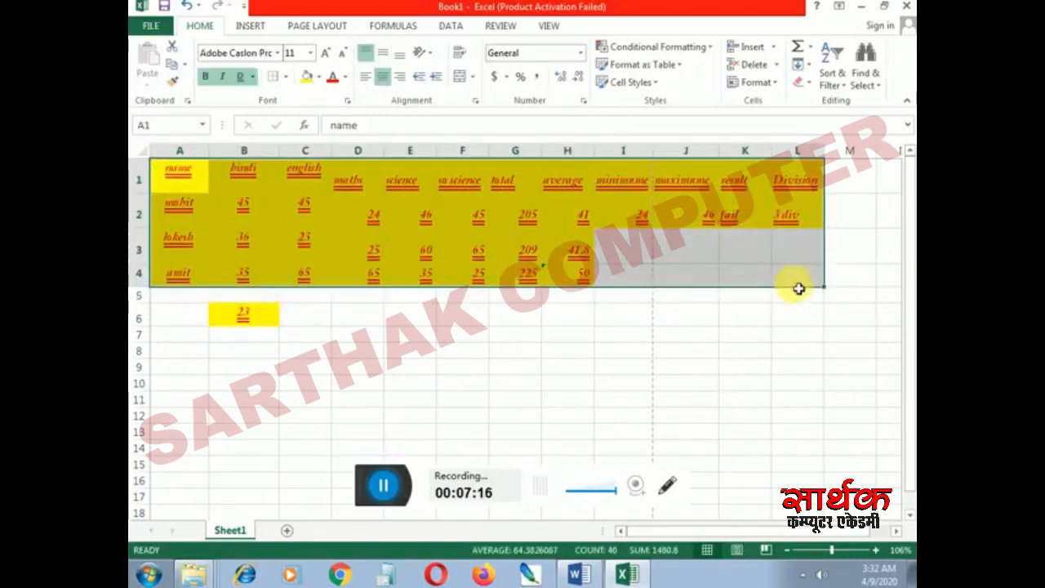
click(173, 47)
click(343, 367)
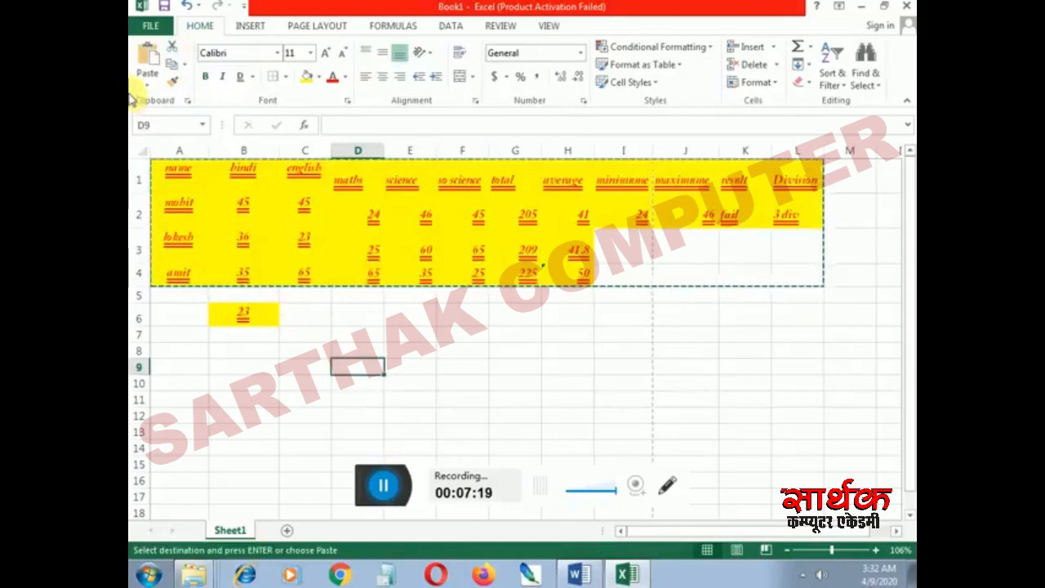
click(141, 71)
scroll(476, 219, down, 2)
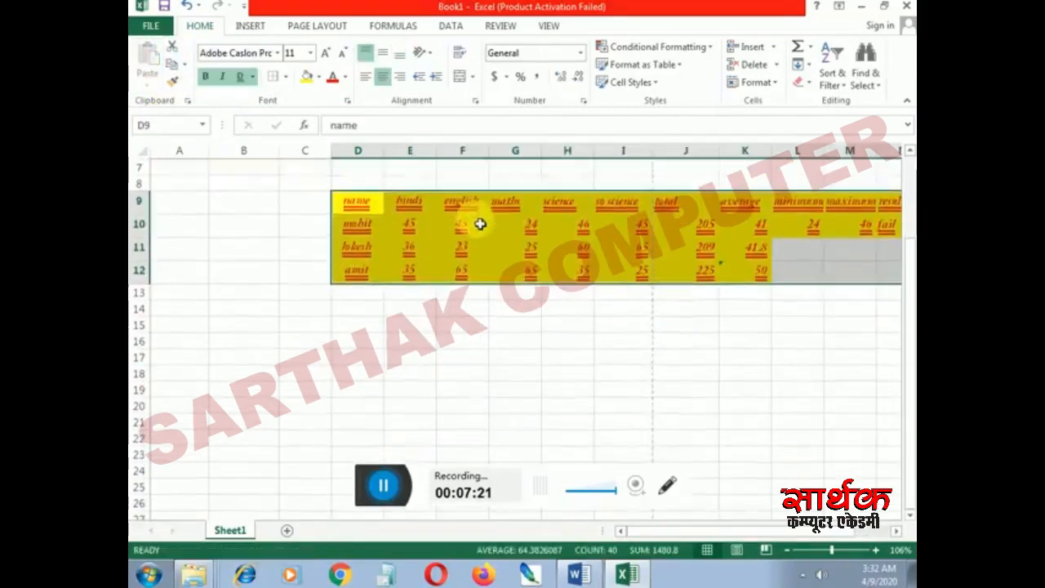
click(410, 293)
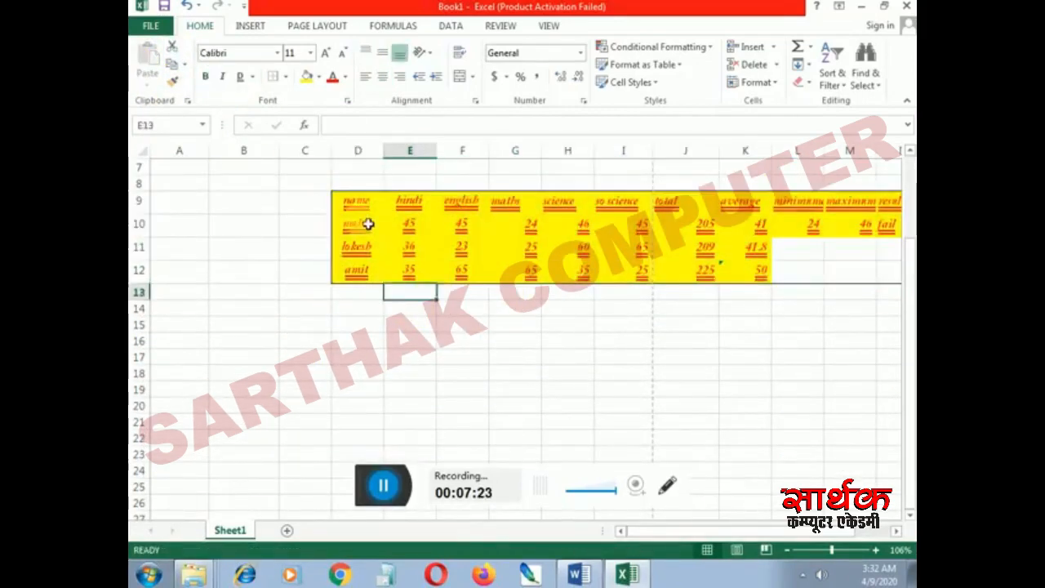
Try all borders on the copied table D9:O12, finishing with every border removed from it
drag(349, 201, 873, 282)
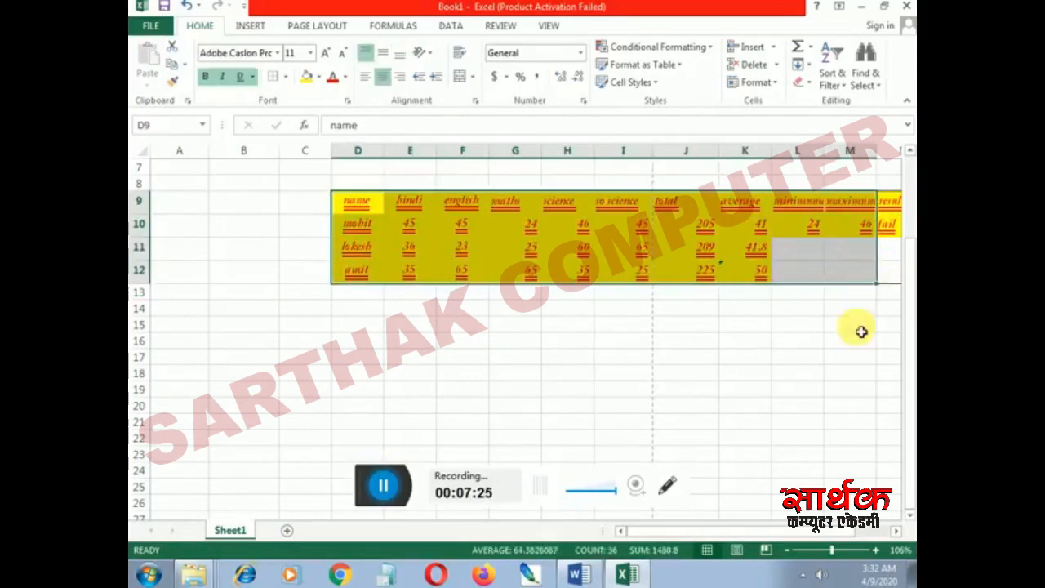
drag(759, 541, 788, 542)
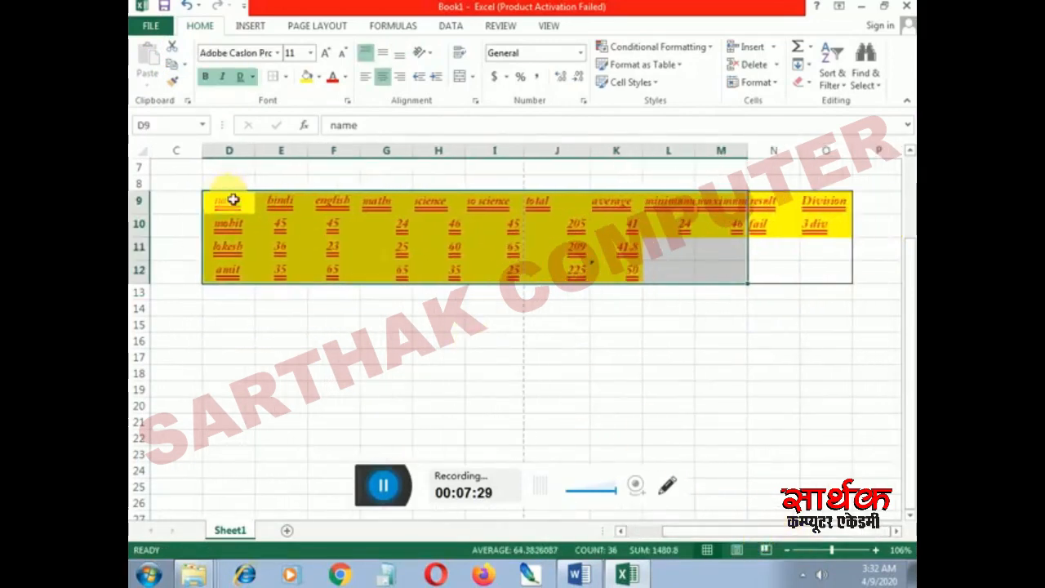
drag(226, 200, 833, 289)
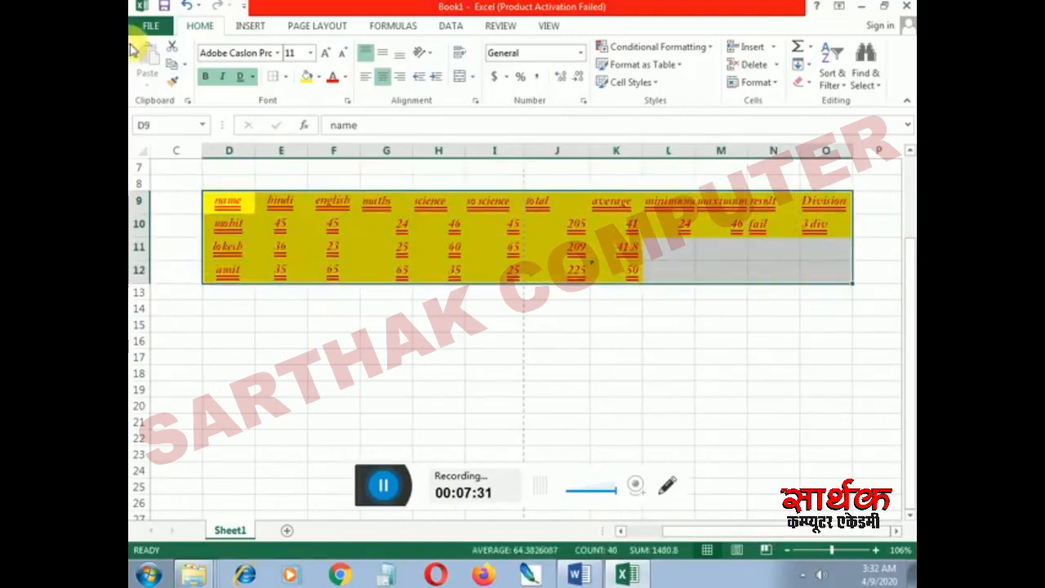
click(285, 78)
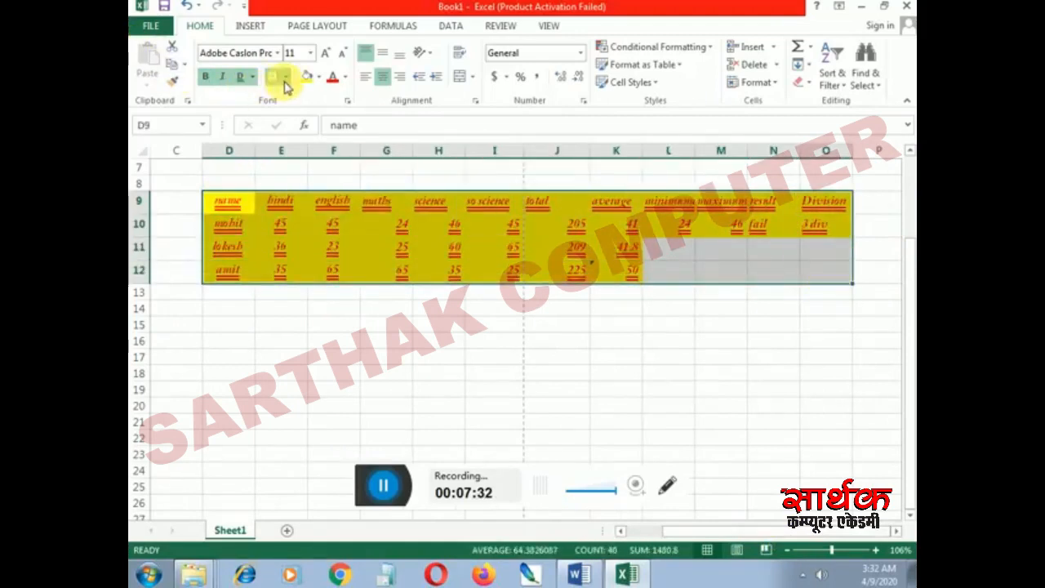
click(327, 217)
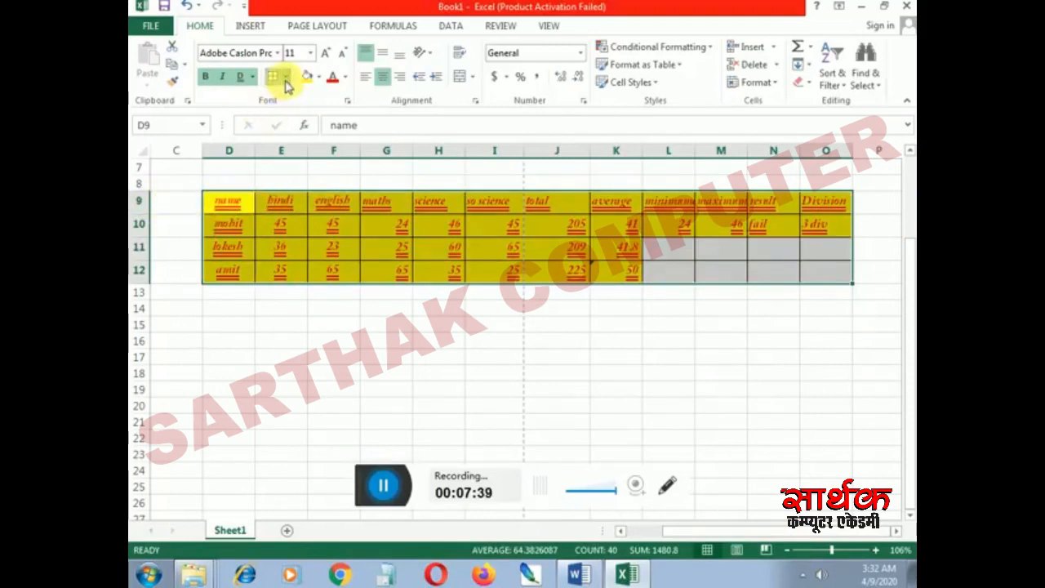
key(ctrl+z)
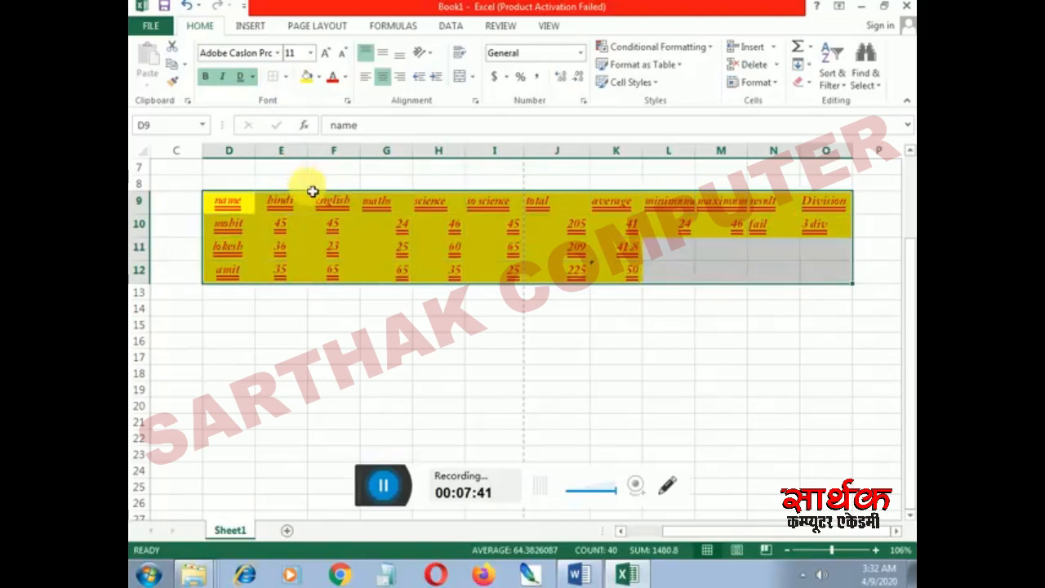
click(320, 309)
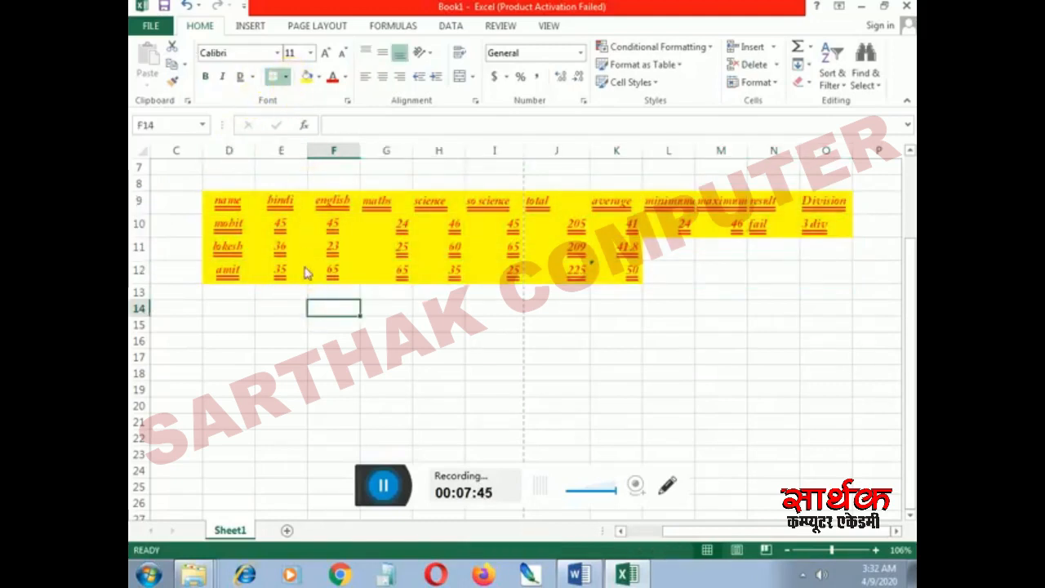
Draw borders by hand around D15:I16 and D17:I17, with vertical lines along the right edges of columns D and E from row 15 down
click(316, 376)
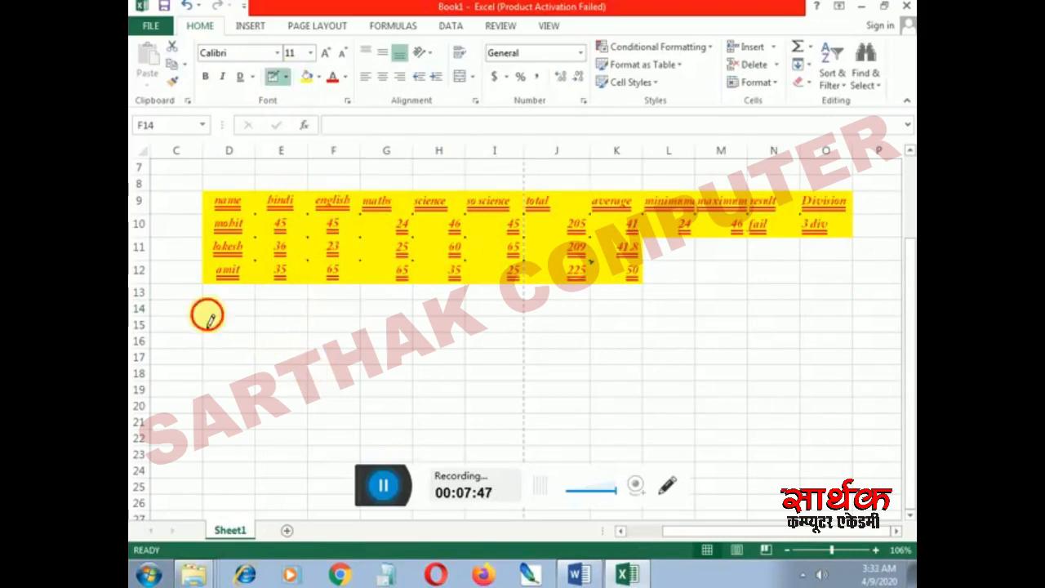
drag(207, 317, 485, 345)
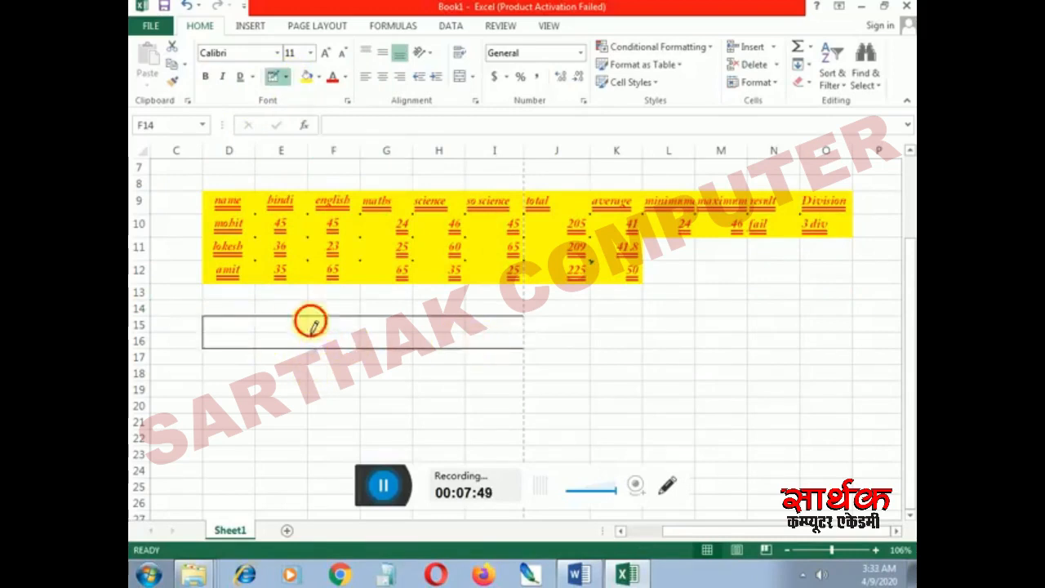
drag(311, 323, 302, 377)
drag(252, 323, 253, 392)
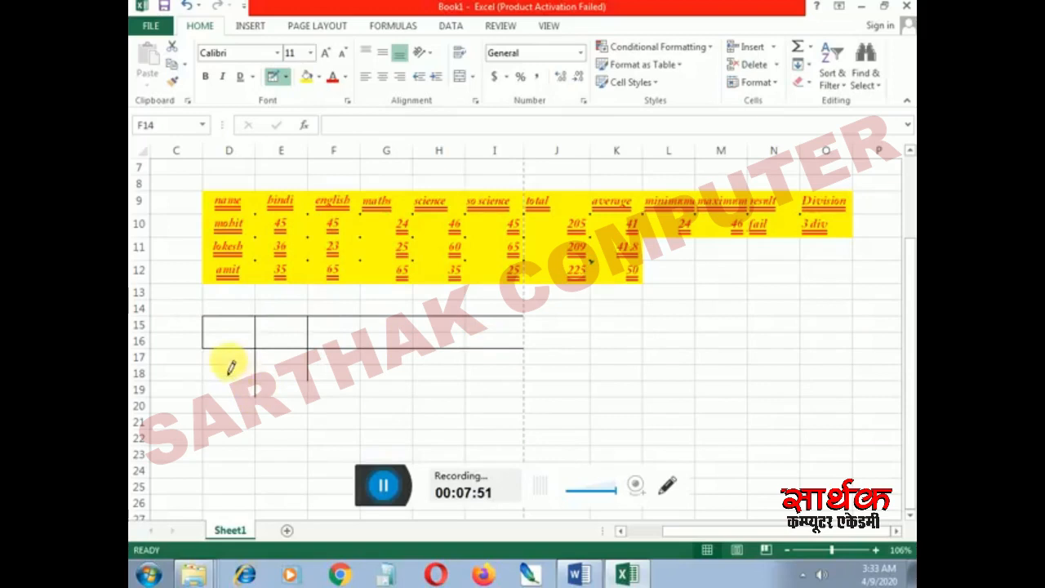
drag(214, 355, 520, 357)
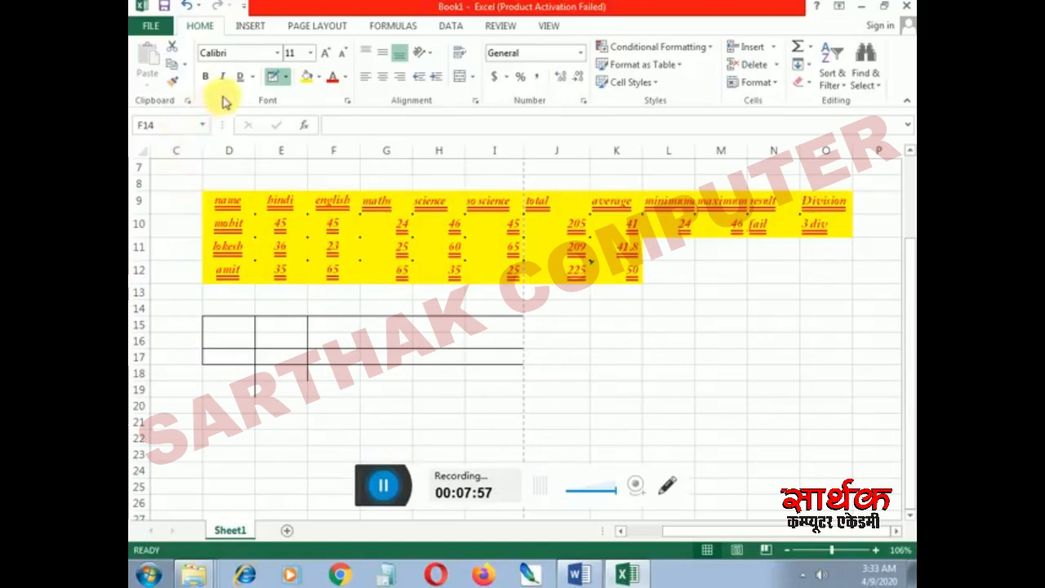
Switch to Word to review the formatting topics listed under Unit 4, and return to the Excel workbook
click(618, 569)
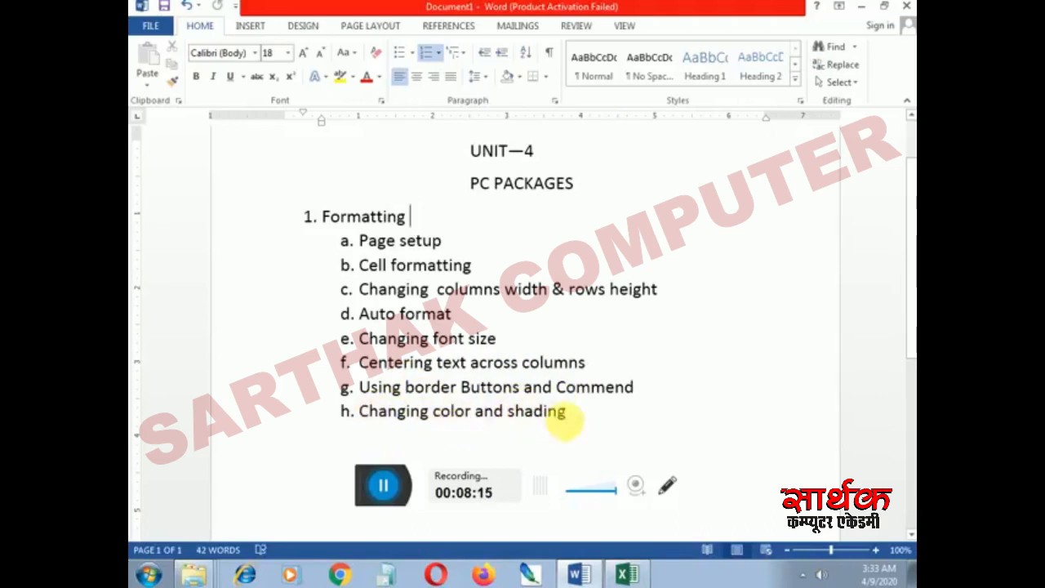
click(627, 574)
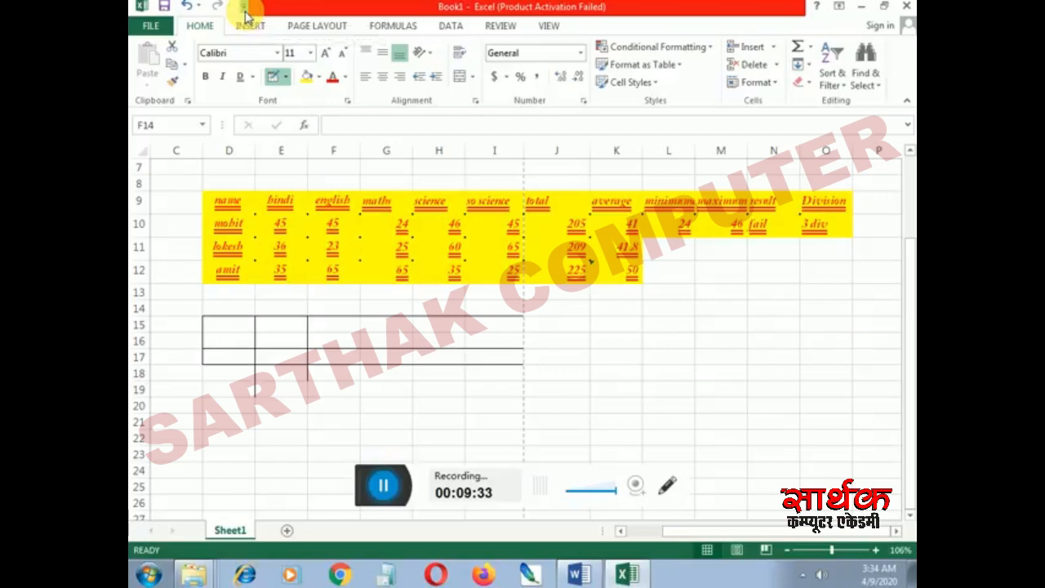
Add the AutoFormat command from the All Commands list to the Quick Access Toolbar for all documents
click(307, 263)
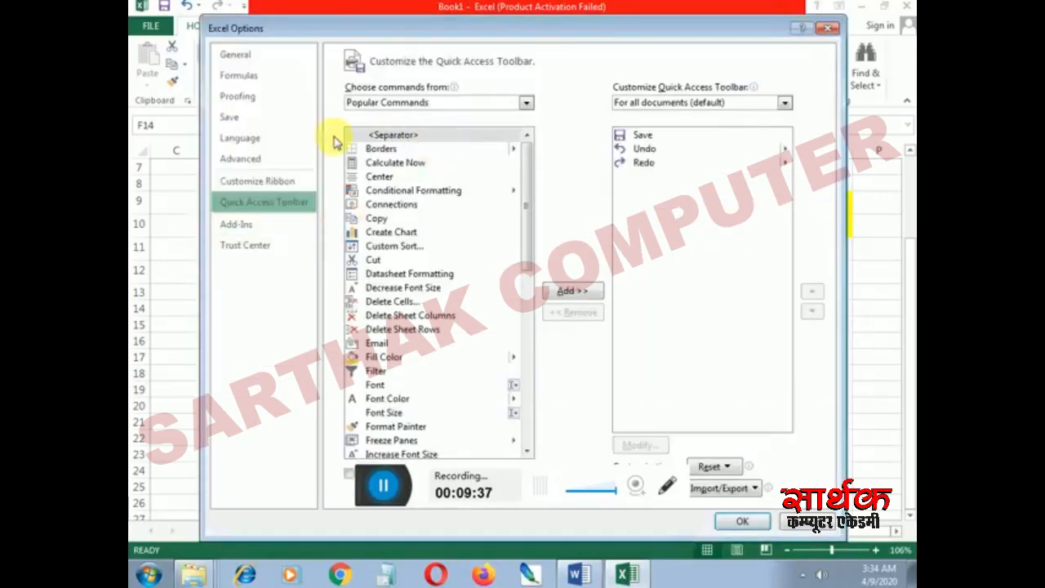
click(382, 149)
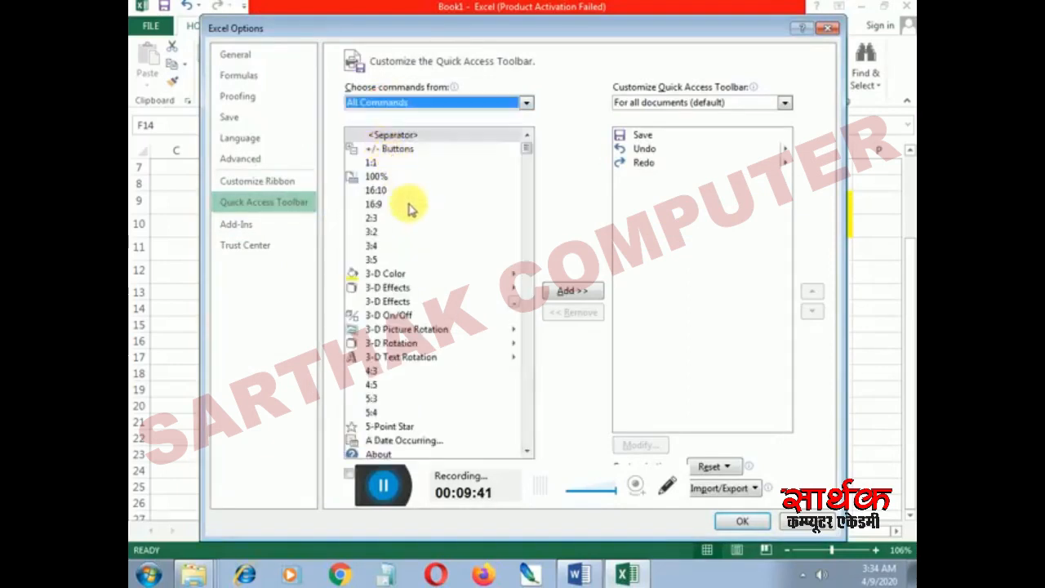
scroll(411, 218, down, 1)
scroll(411, 218, down, 5)
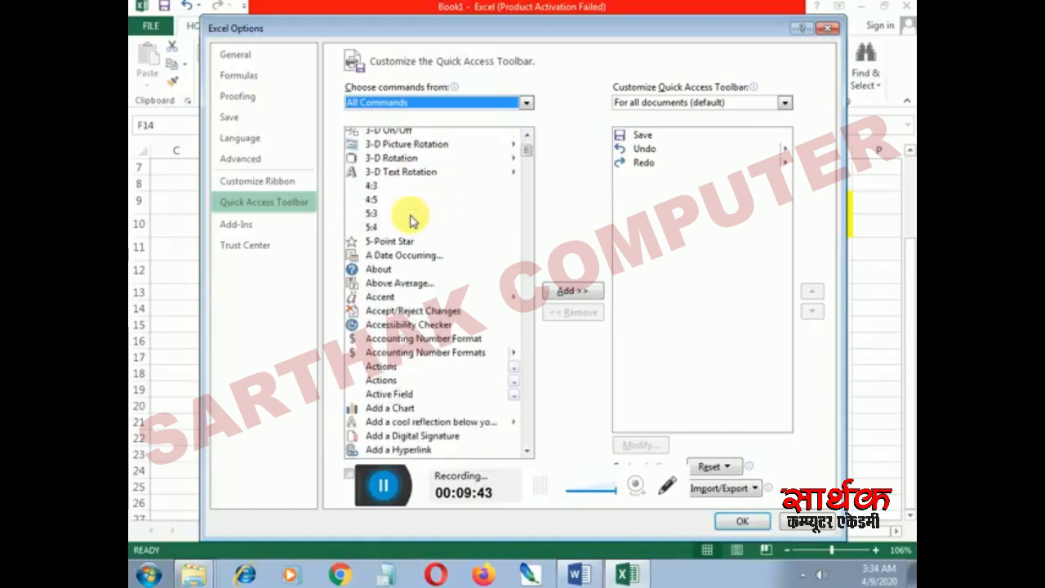
scroll(411, 221, down, 1)
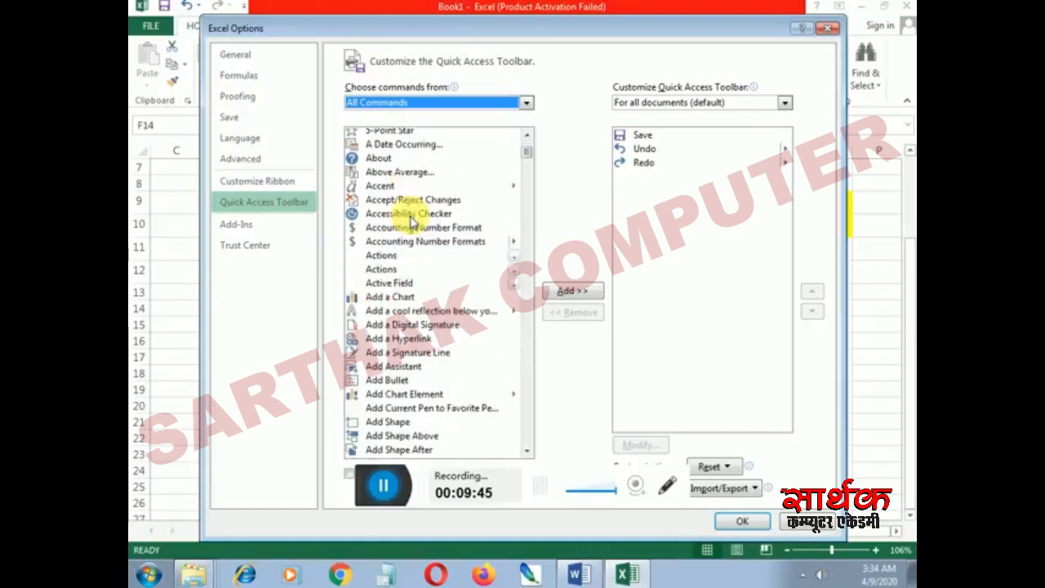
scroll(411, 220, down, 7)
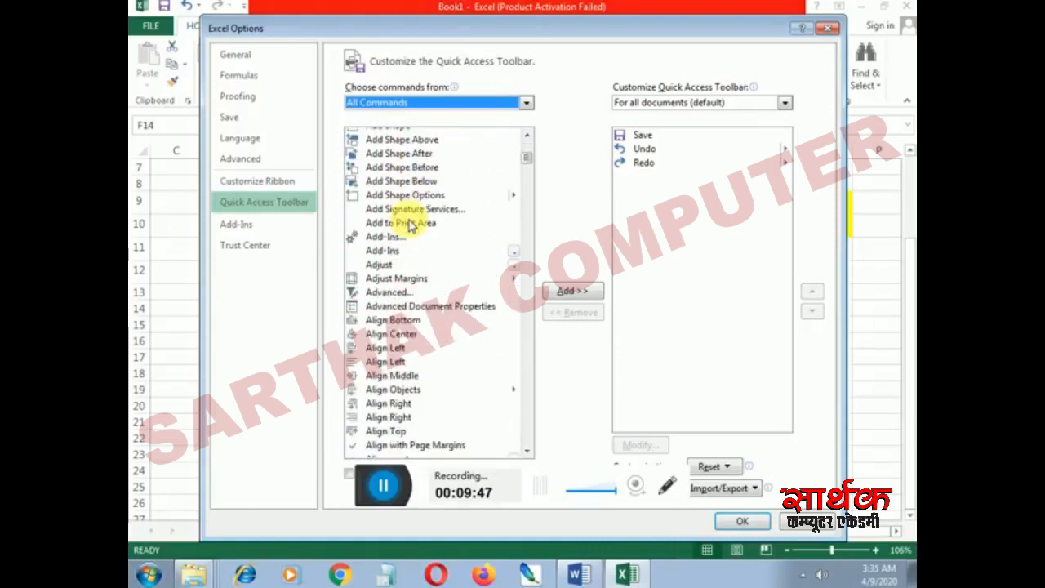
scroll(410, 225, down, 6)
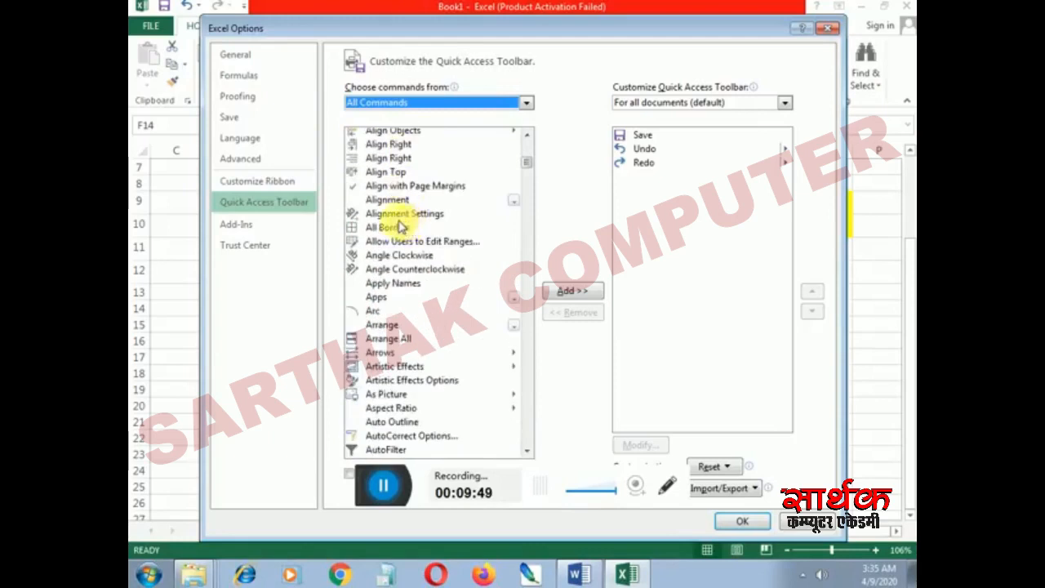
scroll(400, 227, down, 5)
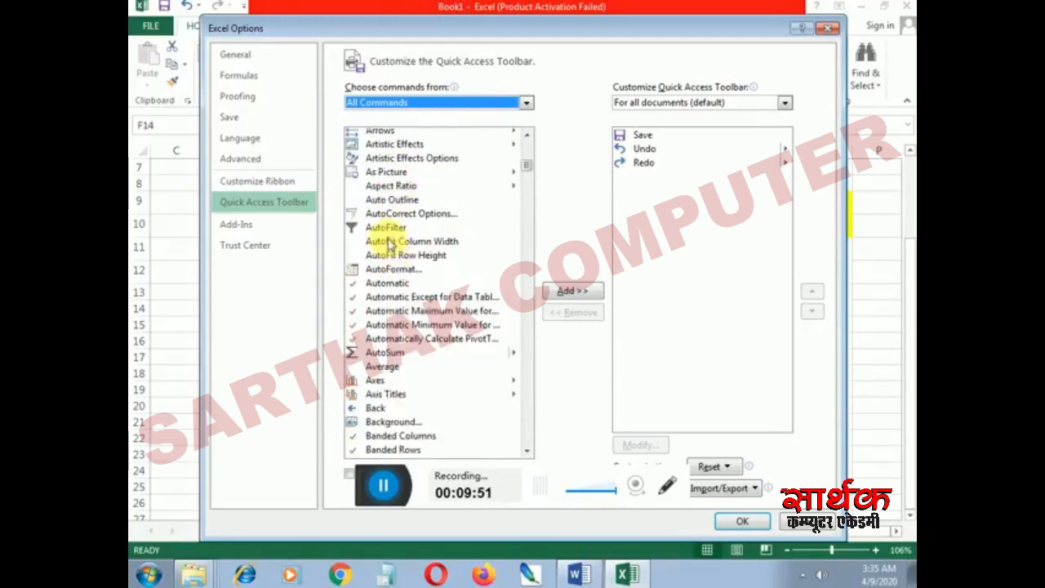
scroll(392, 249, down, 4)
scroll(390, 243, down, 2)
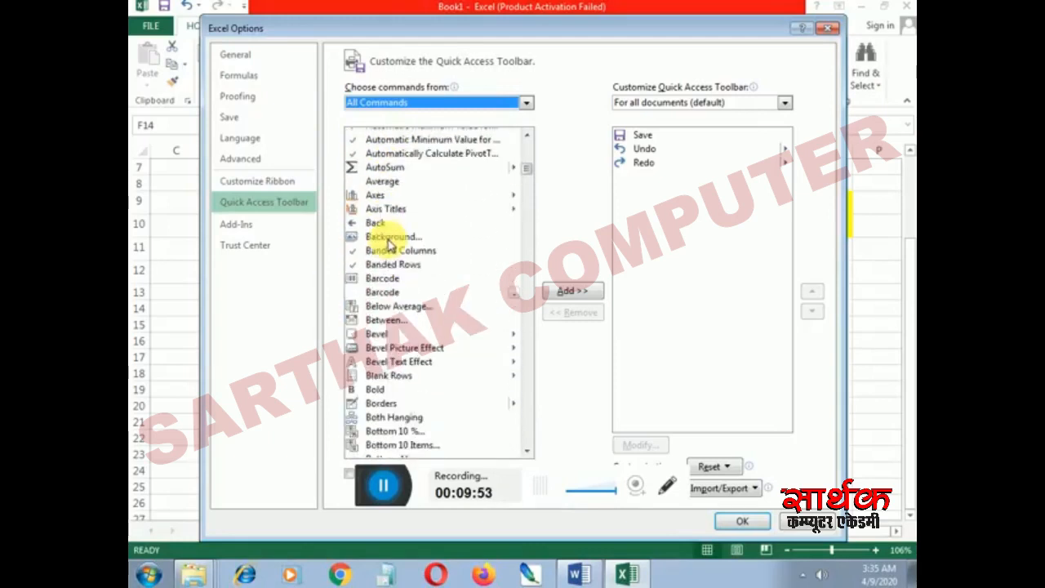
scroll(390, 241, down, 5)
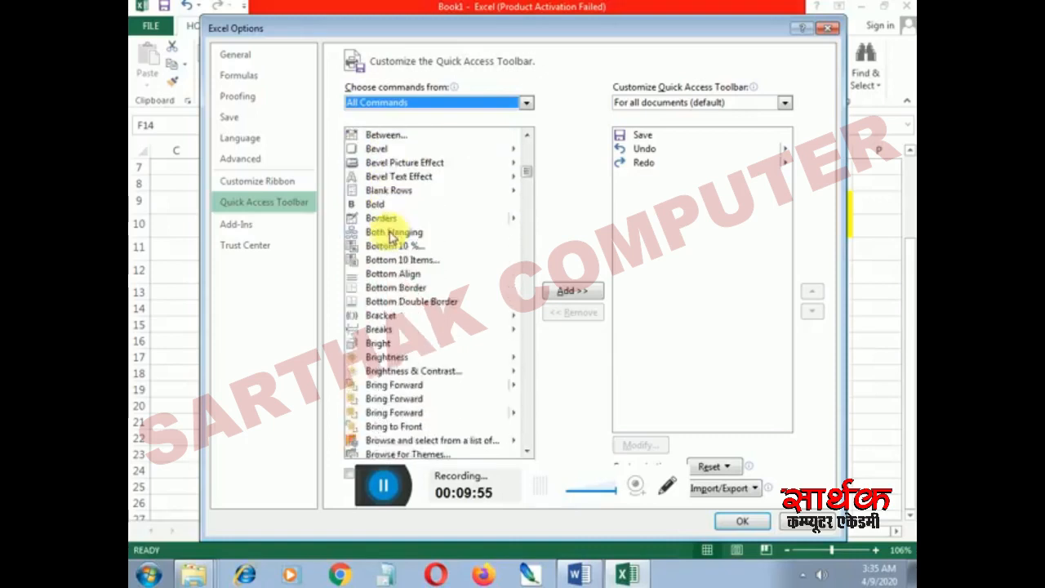
scroll(391, 236, down, 4)
scroll(384, 239, up, 3)
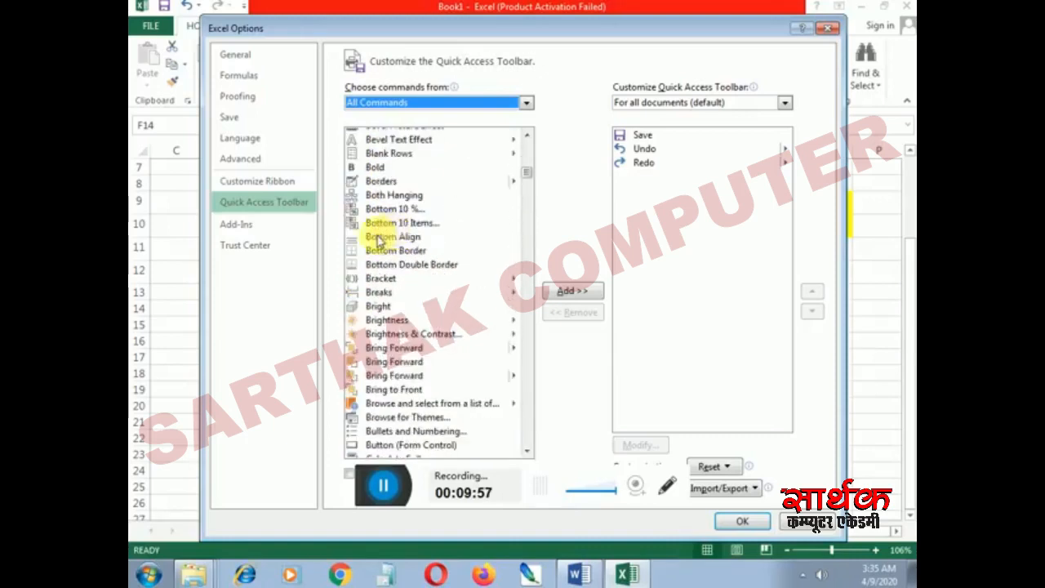
scroll(387, 200, up, 3)
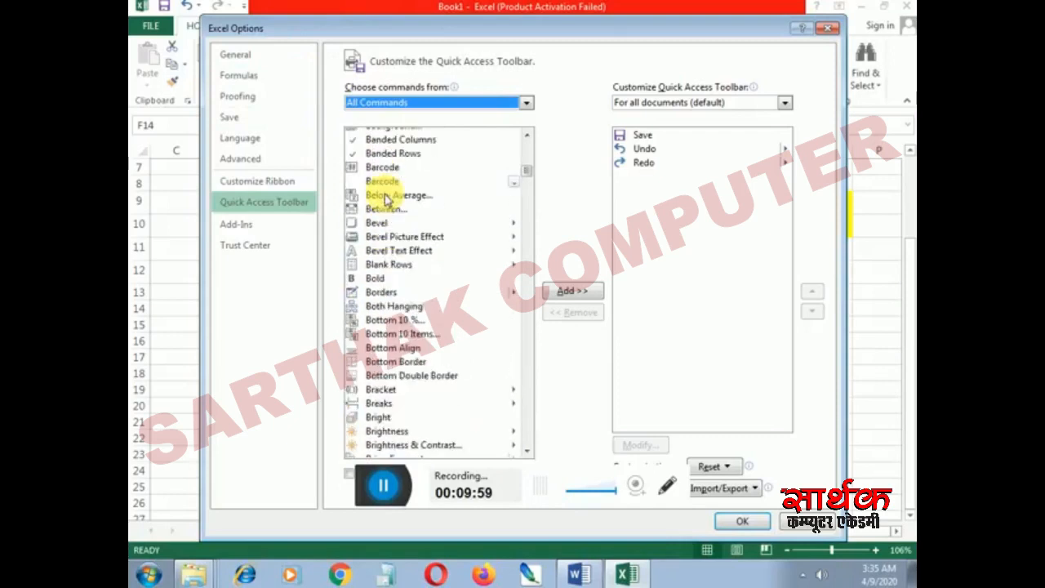
scroll(387, 200, up, 4)
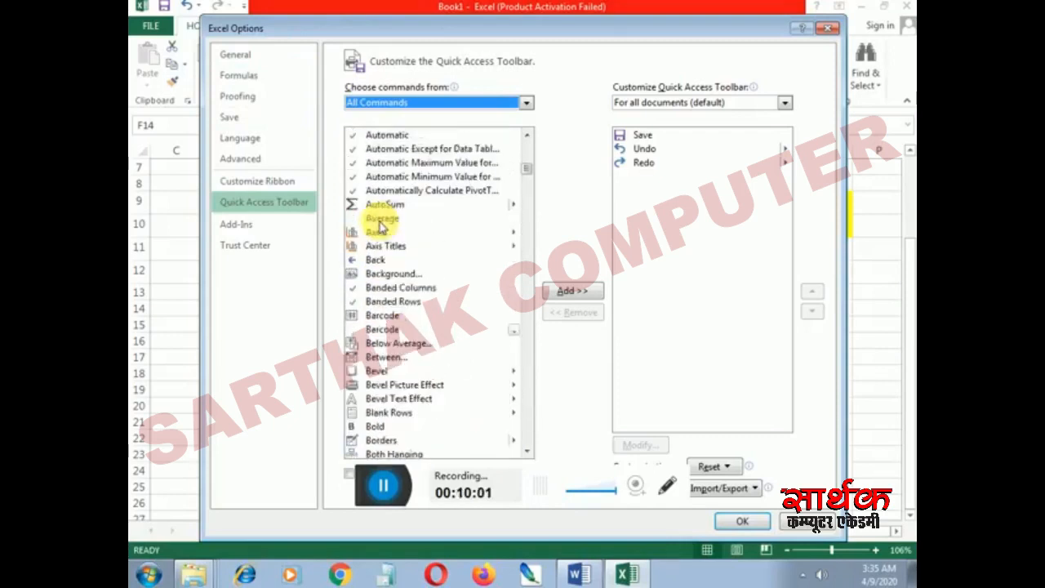
scroll(380, 227, up, 2)
click(396, 196)
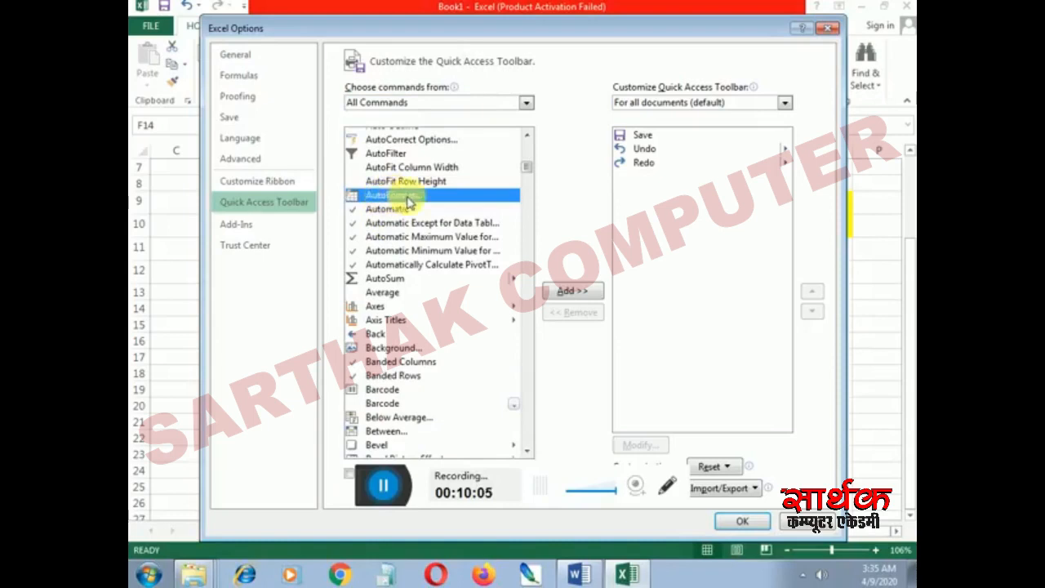
click(572, 291)
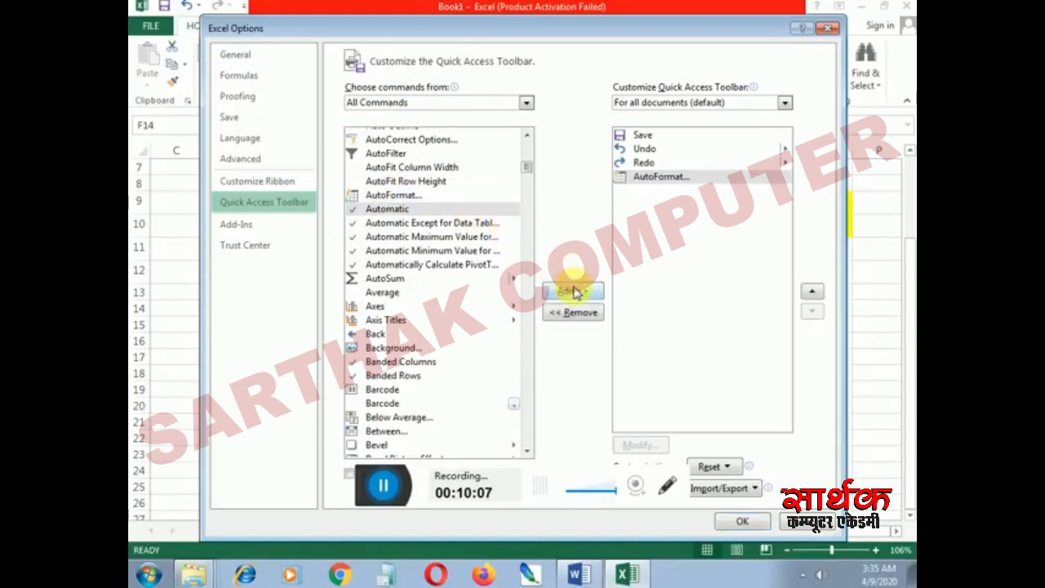
click(739, 521)
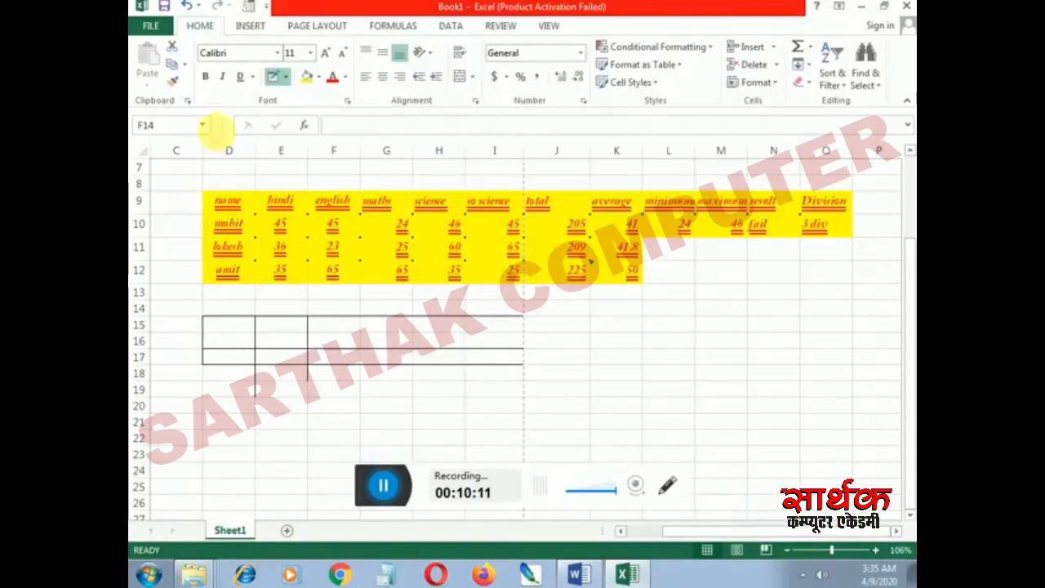